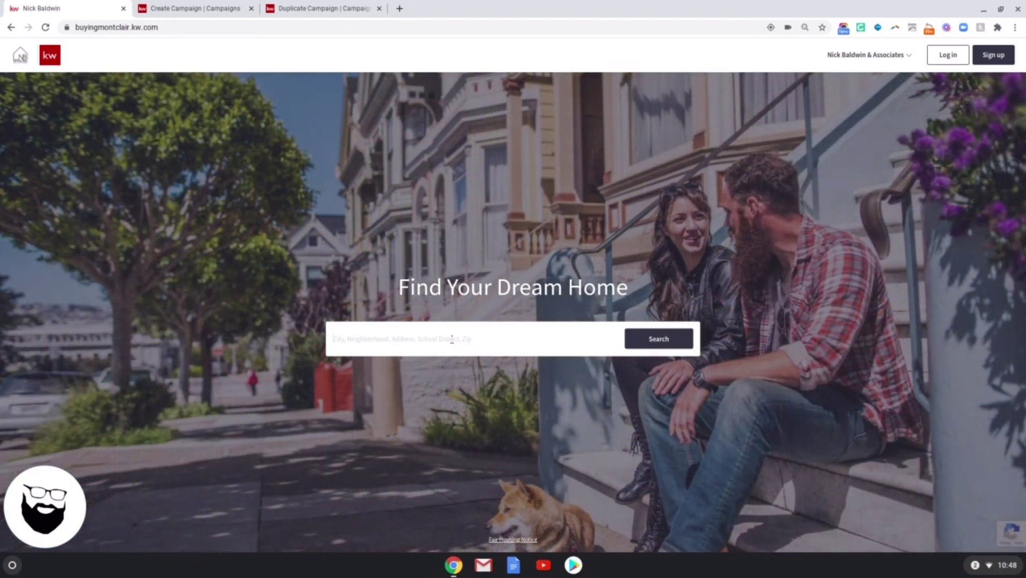
Step: Search the real-estate site for homes around "edgemont park montclair nj"
{"action": "left_click", "coordinate": [452, 339]}
{"action": "type", "text": "edgemont"}
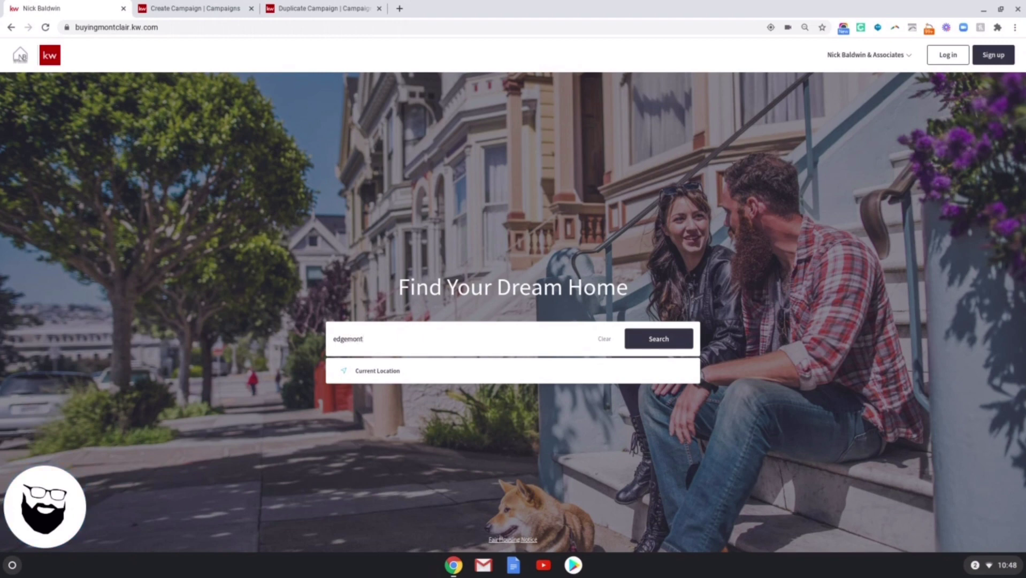
{"action": "type", "text": " par"}
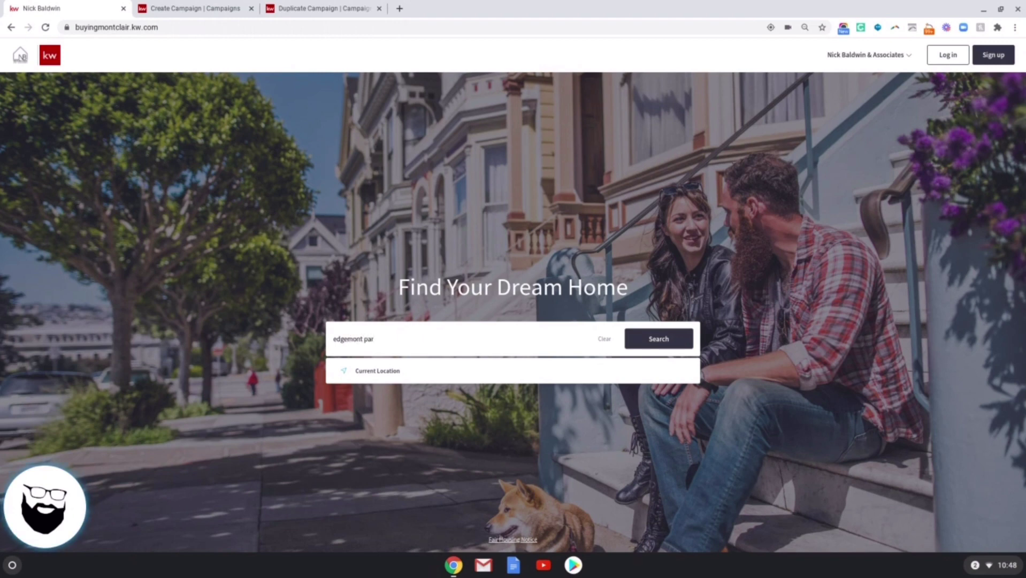
{"action": "type", "text": "k mon"}
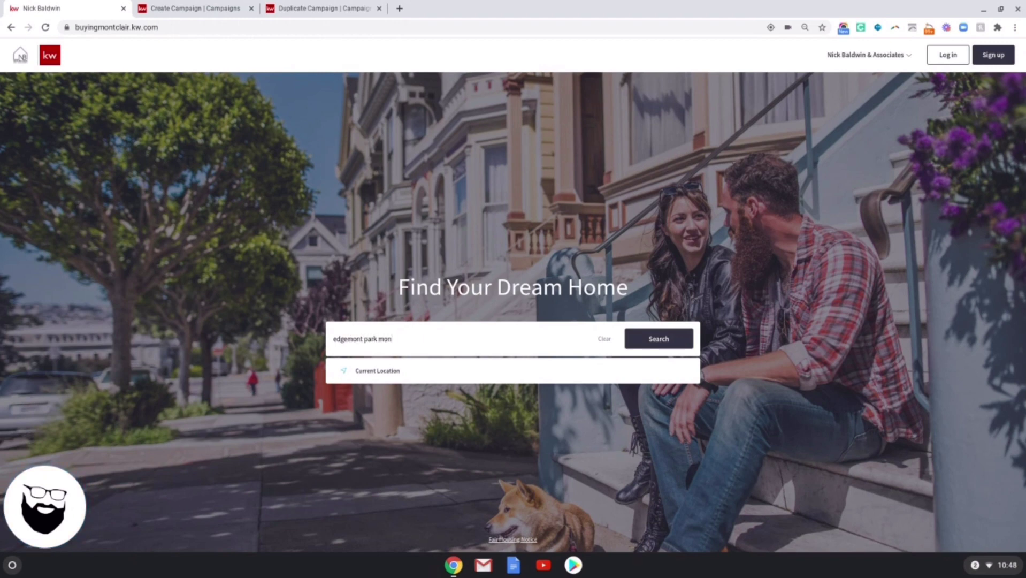
{"action": "type", "text": "tclair"}
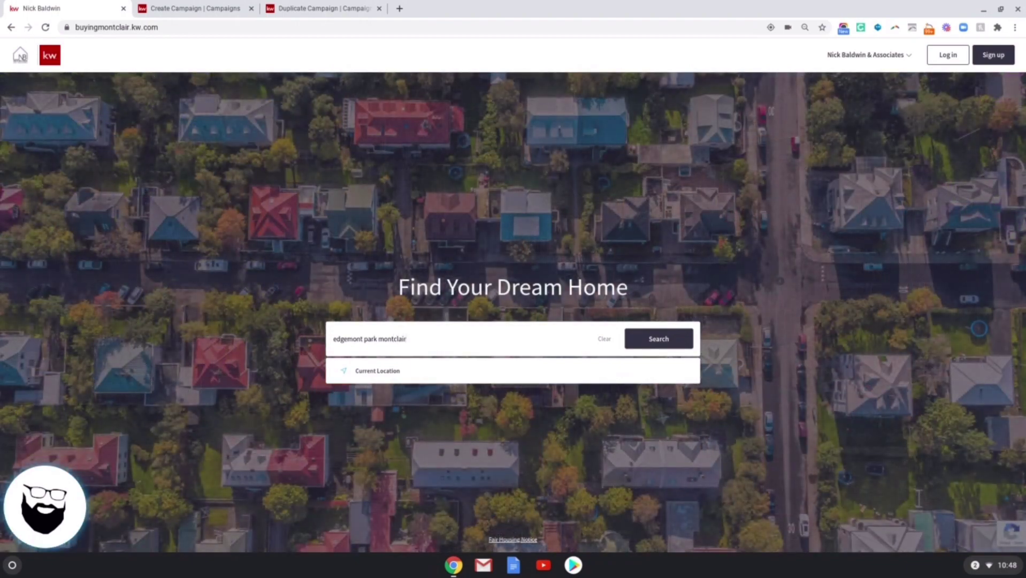
{"action": "type", "text": " nj"}
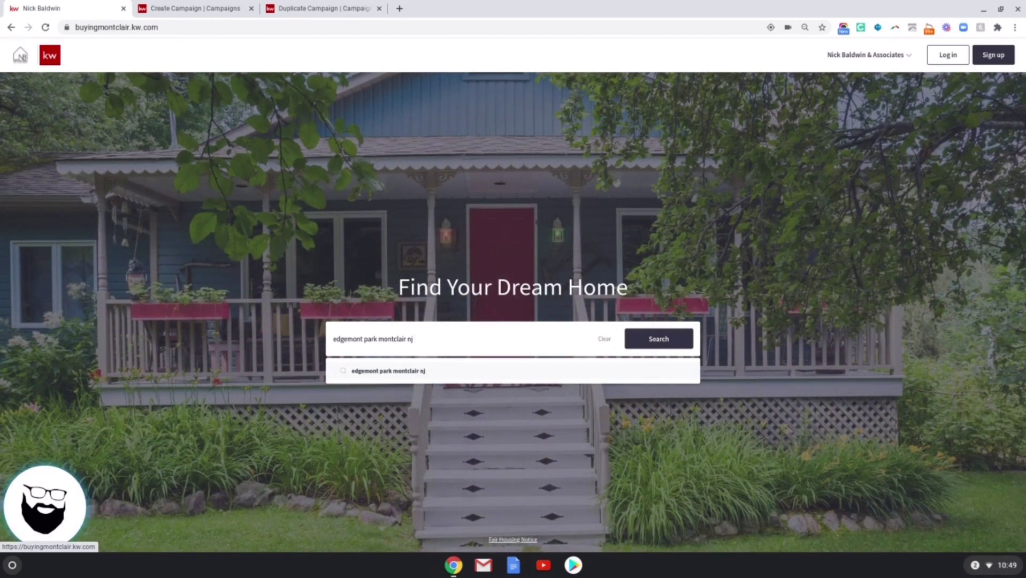
{"action": "left_click", "coordinate": [404, 373]}
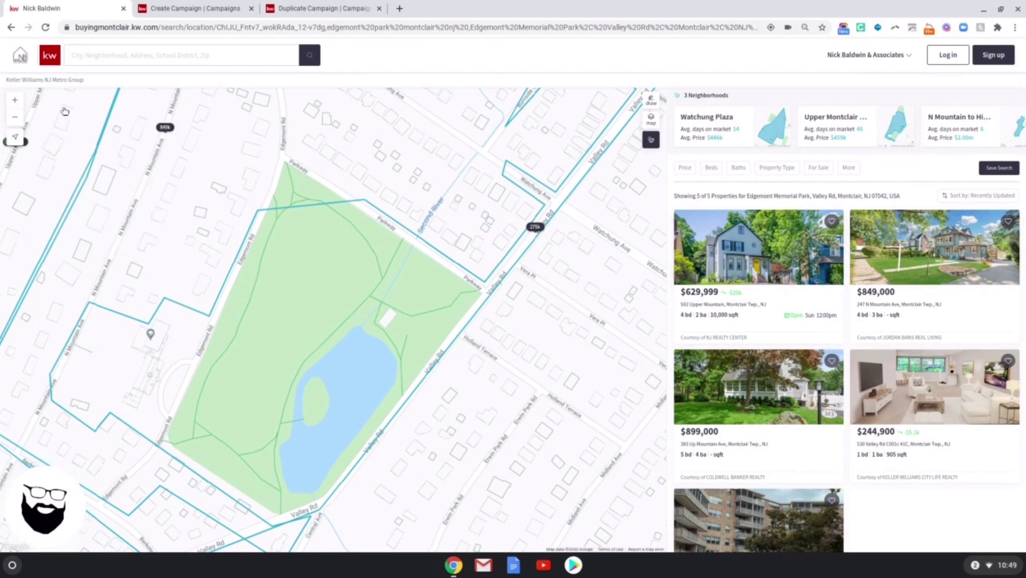
Step: Widen the map area around Edgemont Memorial Park, preview nearby listings, and copy the web address of the results page
{"action": "left_click", "coordinate": [15, 119]}
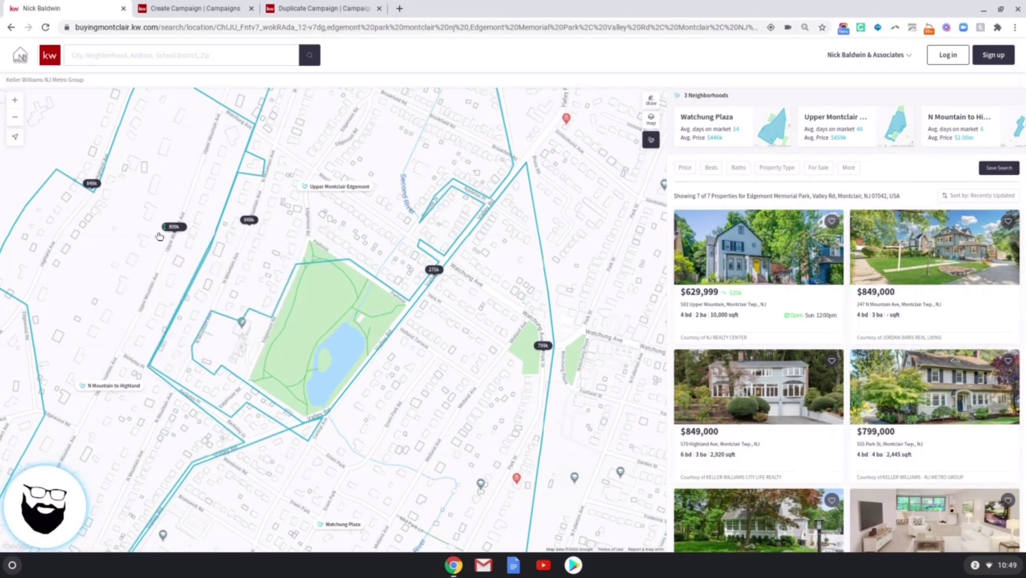
{"action": "mouse_move", "coordinate": [165, 233]}
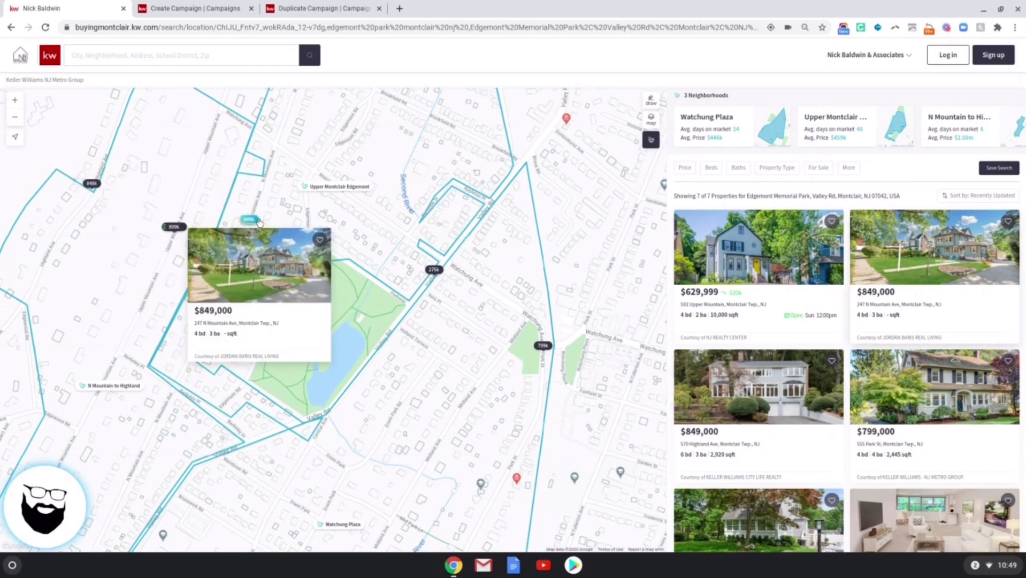
{"action": "mouse_move", "coordinate": [437, 272]}
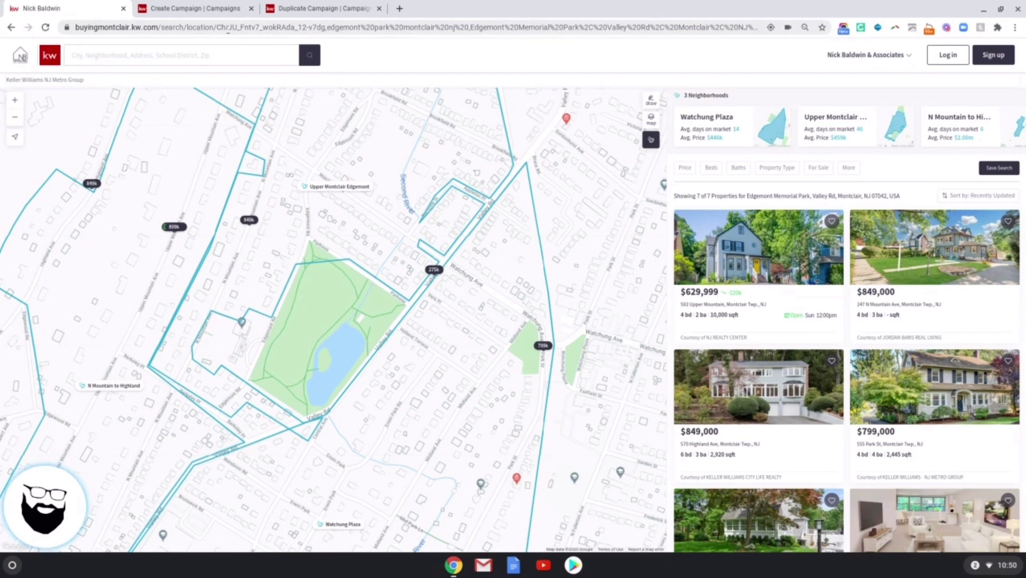
{"action": "left_click", "coordinate": [229, 27]}
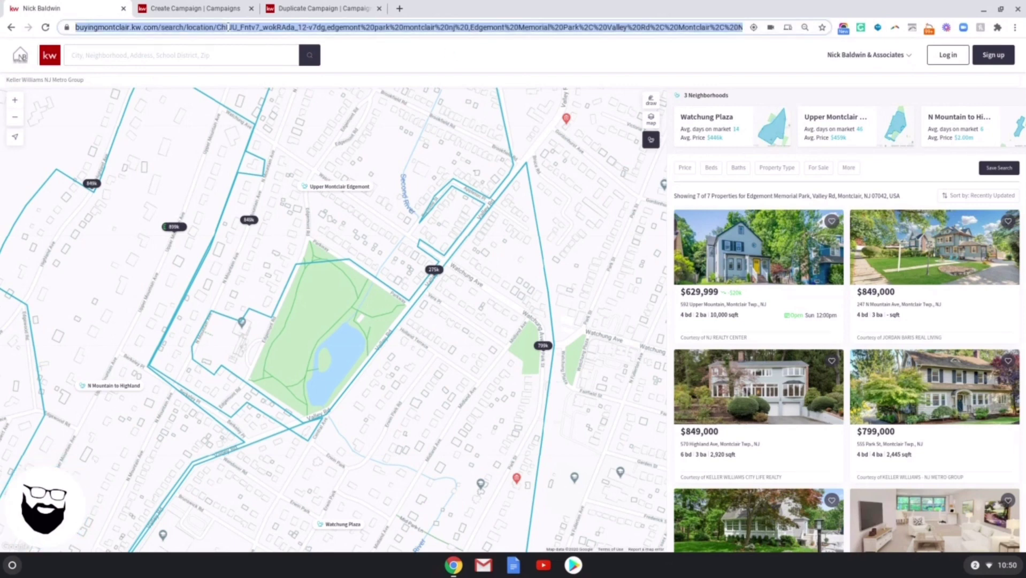
{"action": "right_click", "coordinate": [229, 28]}
{"action": "left_click", "coordinate": [260, 117]}
Step: Open Bitly (bitly.com) in a new browser tab
{"action": "left_click", "coordinate": [399, 9]}
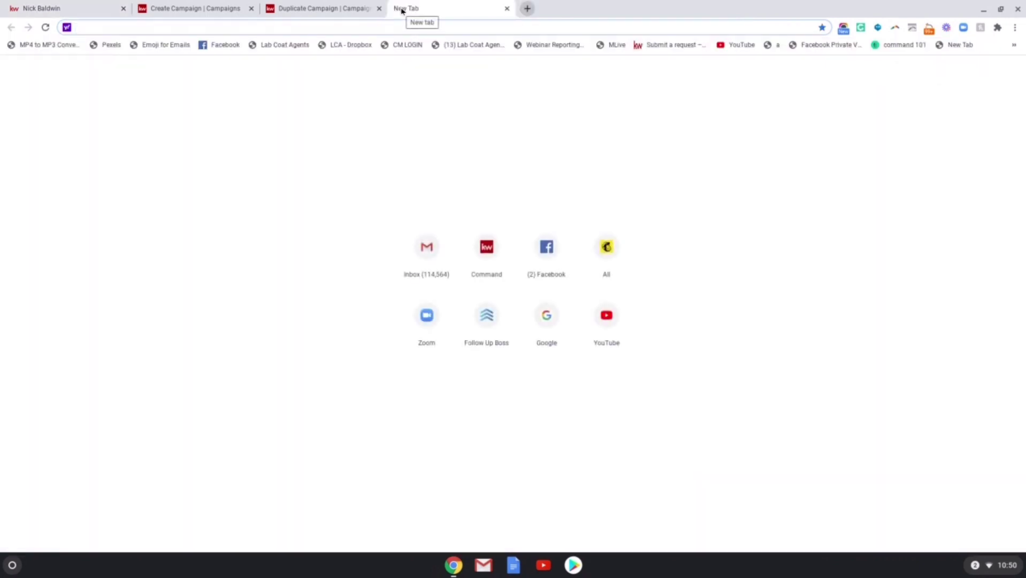
{"action": "type", "text": "bitly"}
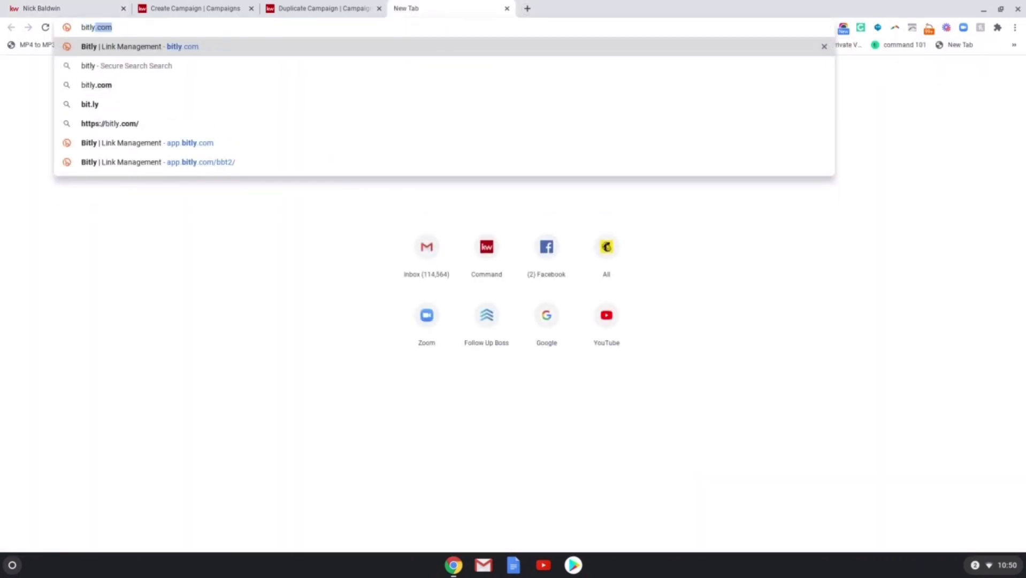
{"action": "key", "text": "Return"}
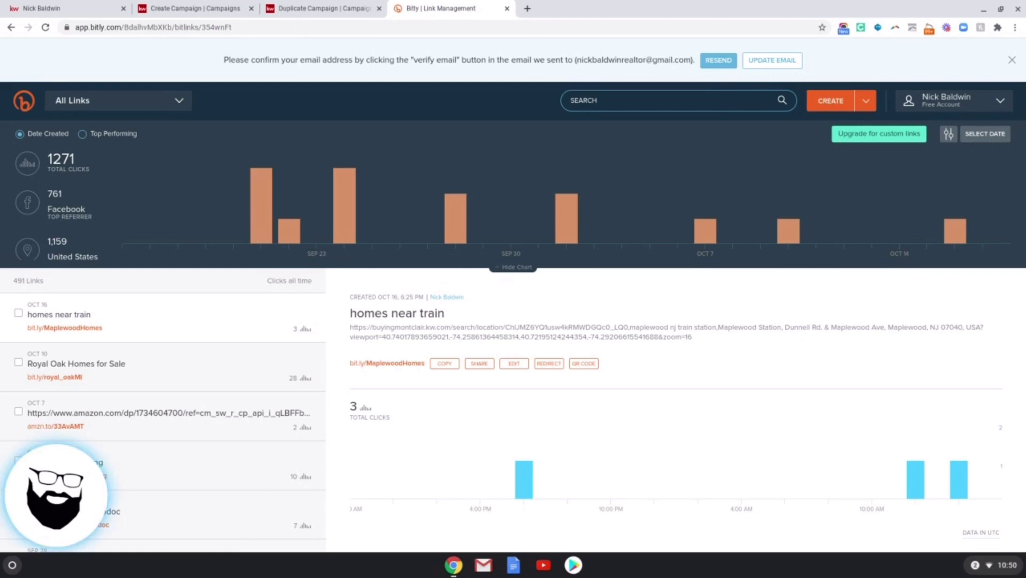
Step: Create a Bitly short link from the copied home-search address
{"action": "left_click", "coordinate": [832, 107]}
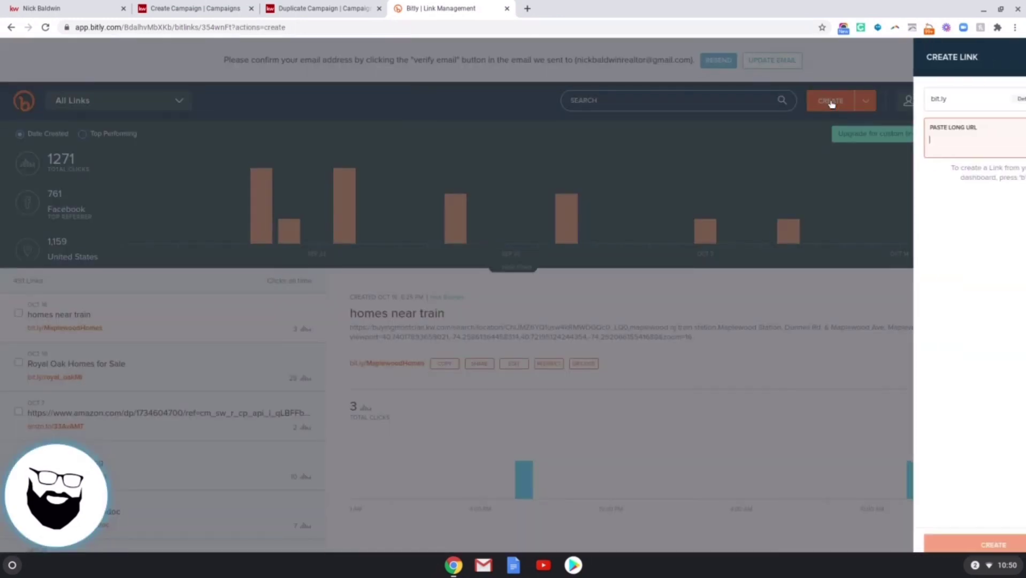
{"action": "right_click", "coordinate": [892, 144]}
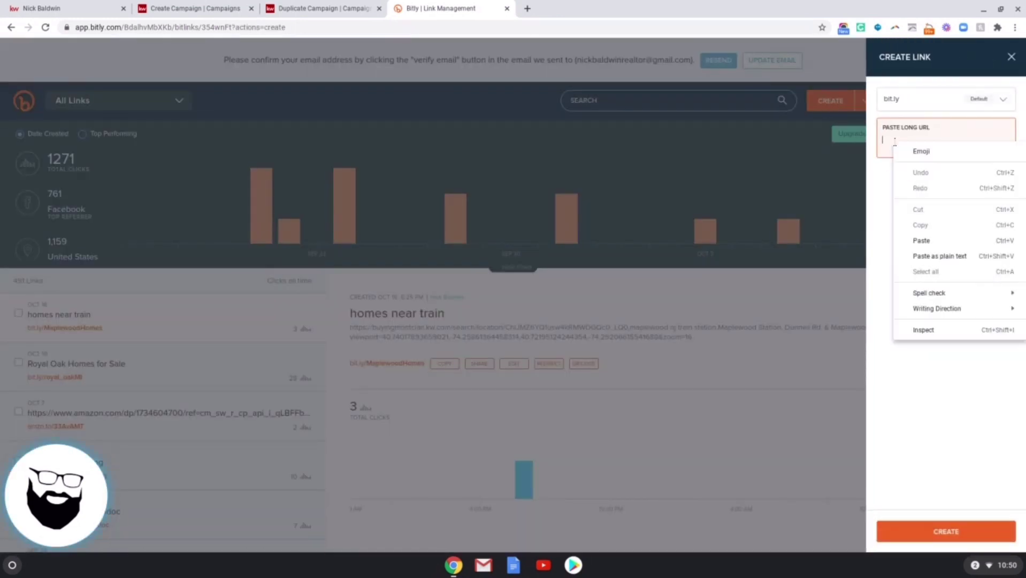
{"action": "left_click", "coordinate": [925, 239]}
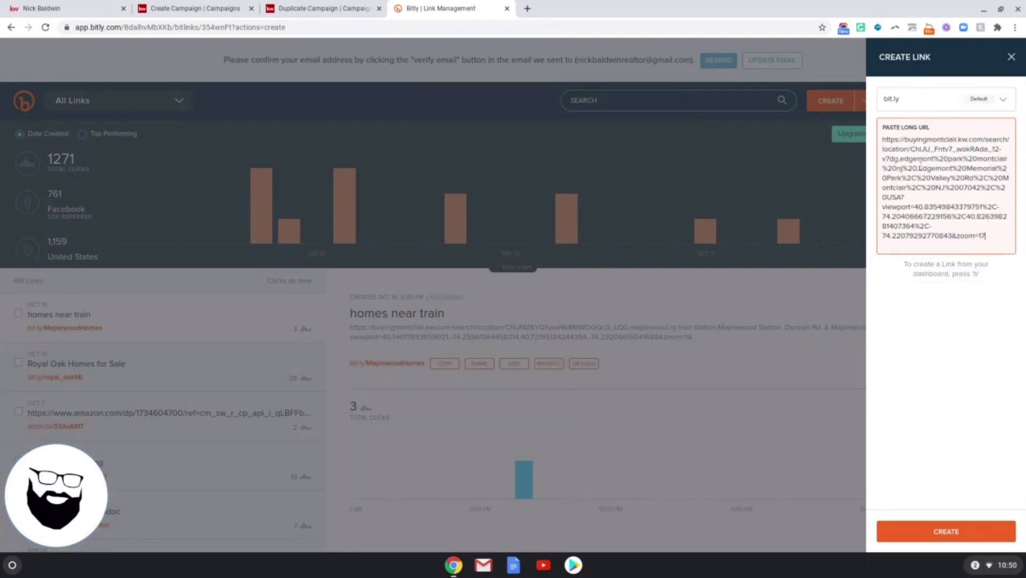
{"action": "key", "text": "Return"}
Step: Replace the short link's custom back-half with homesnearpark
{"action": "left_click", "coordinate": [931, 195]}
{"action": "key", "text": "BackSpace"}
{"action": "key", "text": "BackSpace"}
{"action": "key", "text": "BackSpace"}
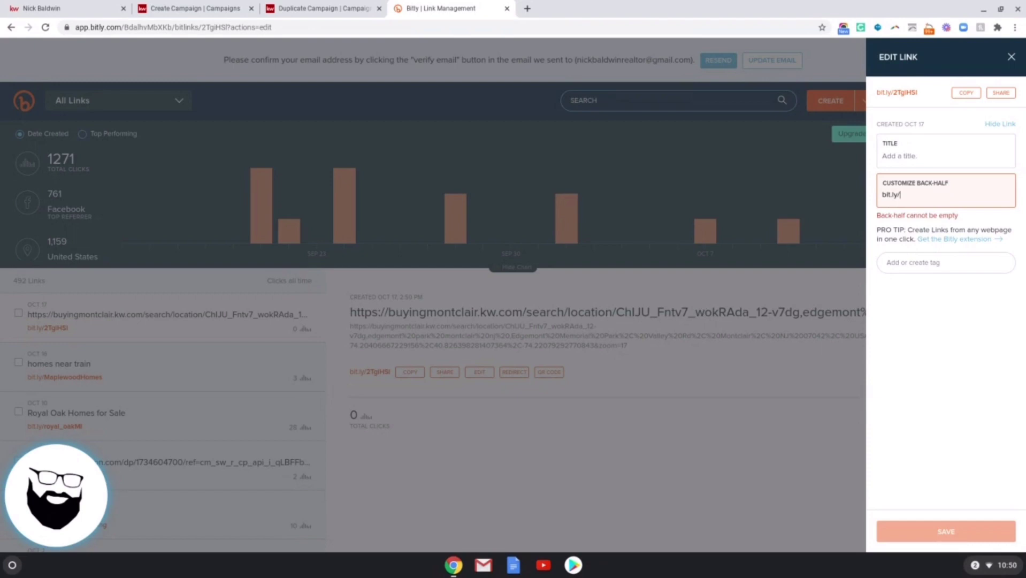
{"action": "type", "text": "homesnearpark"}
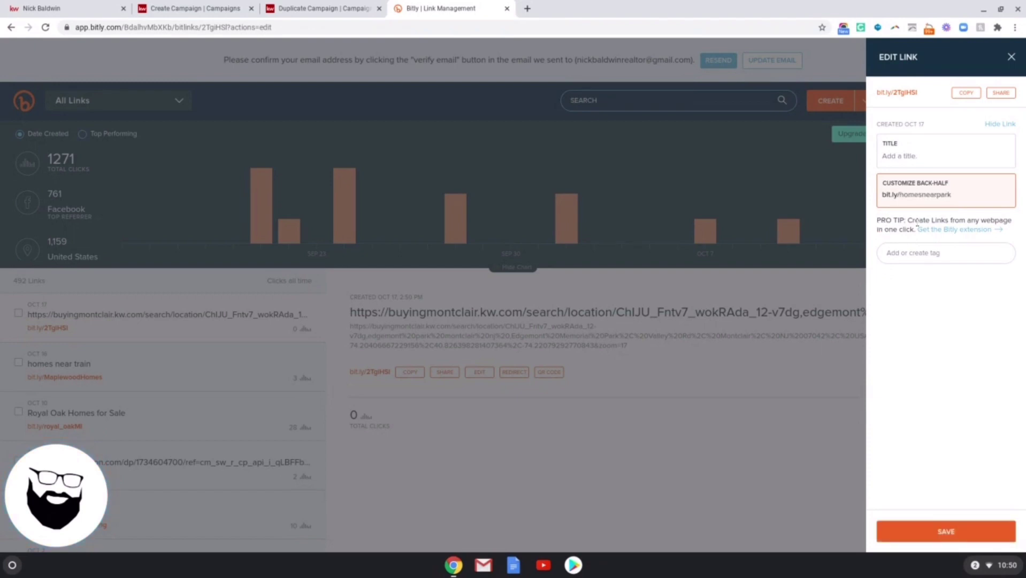
Step: Reuse the back-half text homesnearpark as the link's title and save the edited link
{"action": "double_click", "coordinate": [926, 194]}
{"action": "right_click", "coordinate": [926, 195]}
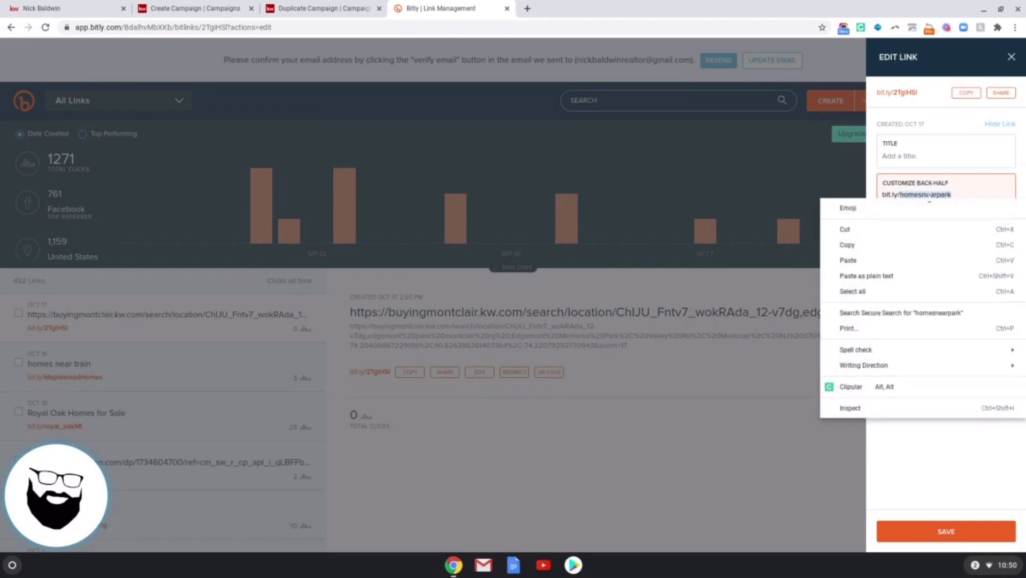
{"action": "left_click", "coordinate": [874, 246]}
{"action": "right_click", "coordinate": [894, 156]}
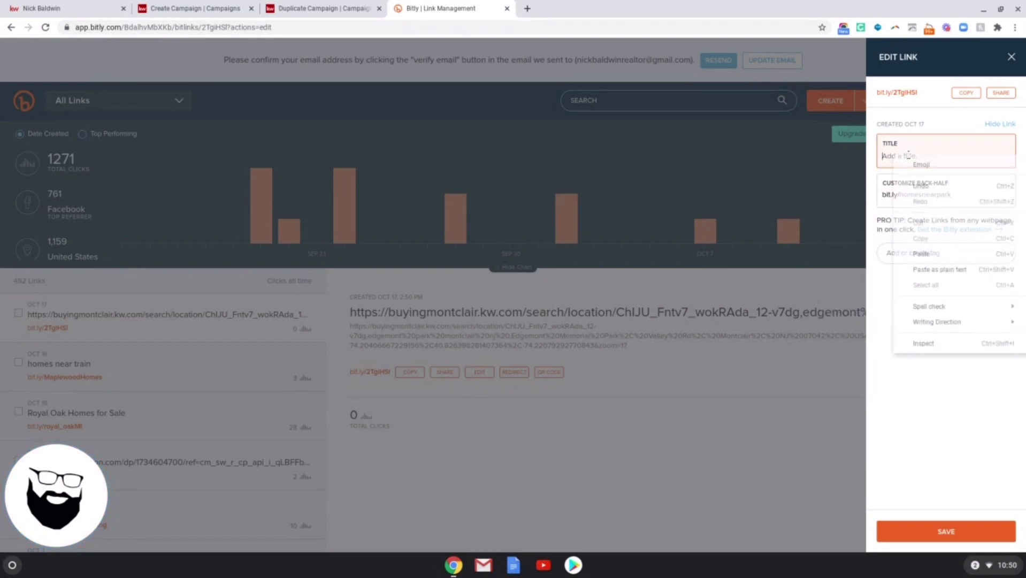
{"action": "left_click", "coordinate": [920, 254]}
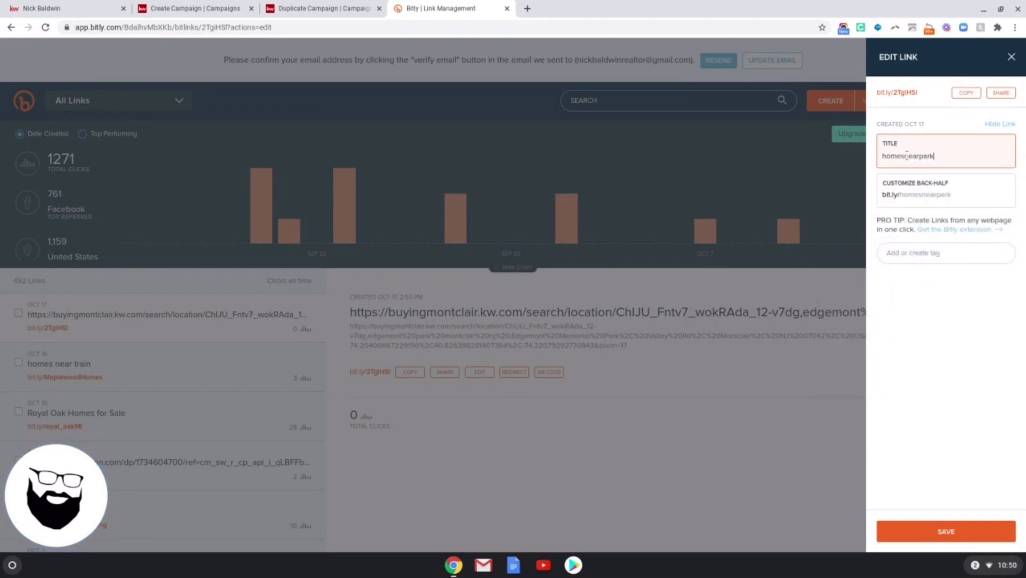
{"action": "left_click", "coordinate": [966, 534]}
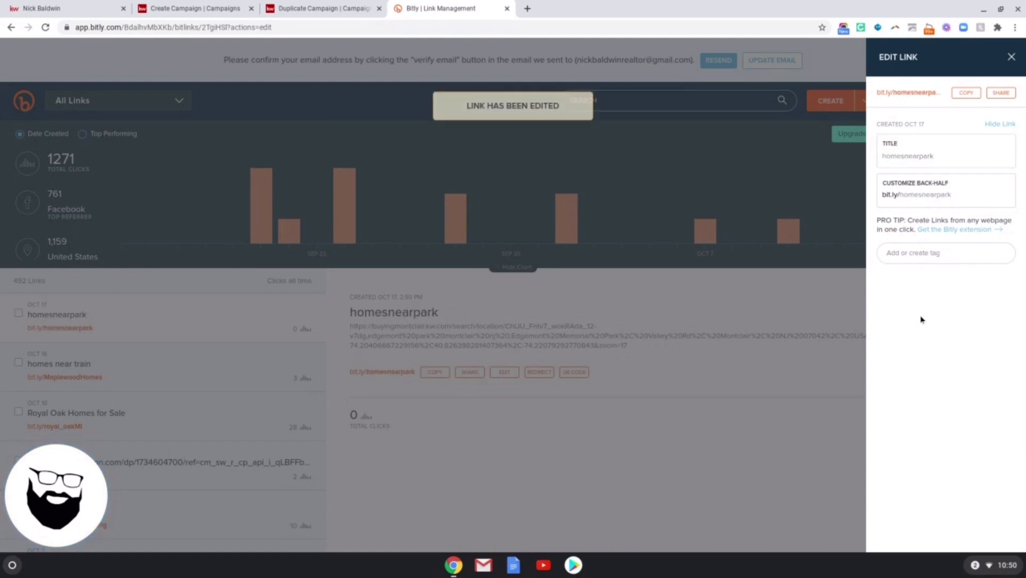
Step: Copy the bit.ly/homesnearpark link and test it by opening it in a new browser tab
{"action": "left_click", "coordinate": [967, 94]}
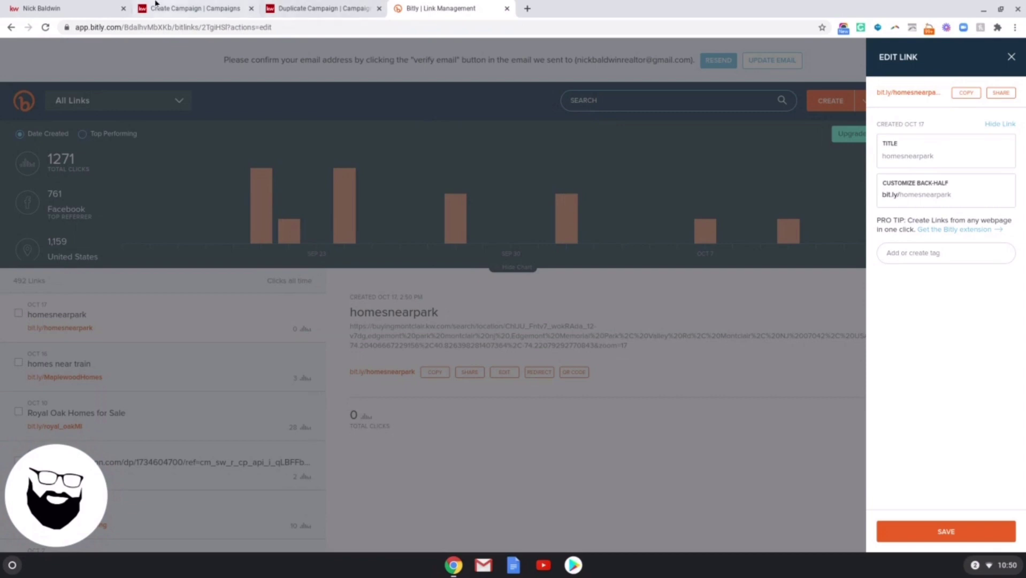
{"action": "left_click", "coordinate": [177, 9]}
{"action": "left_click", "coordinate": [41, 8]}
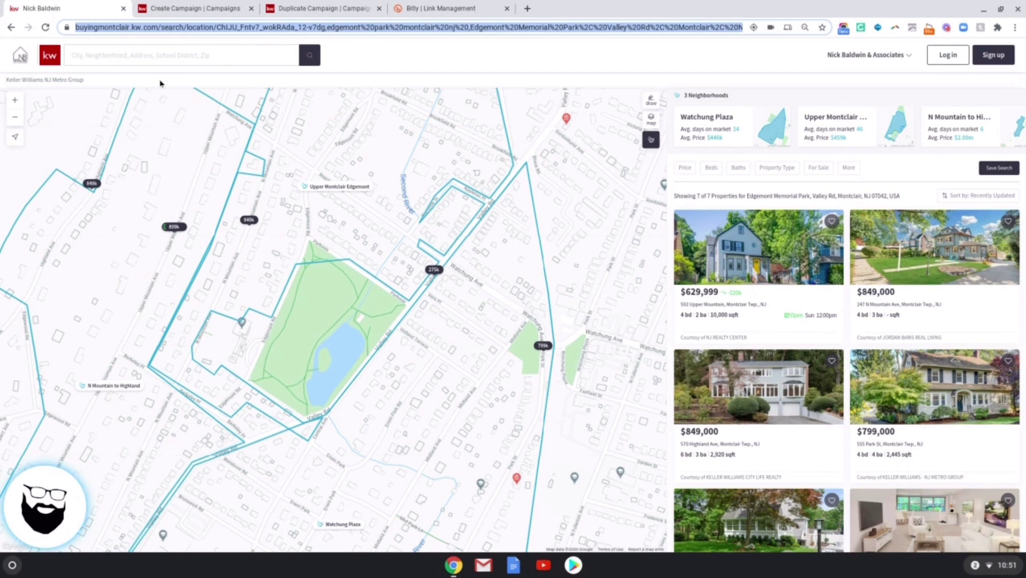
{"action": "left_click", "coordinate": [528, 9]}
{"action": "right_click", "coordinate": [528, 26]}
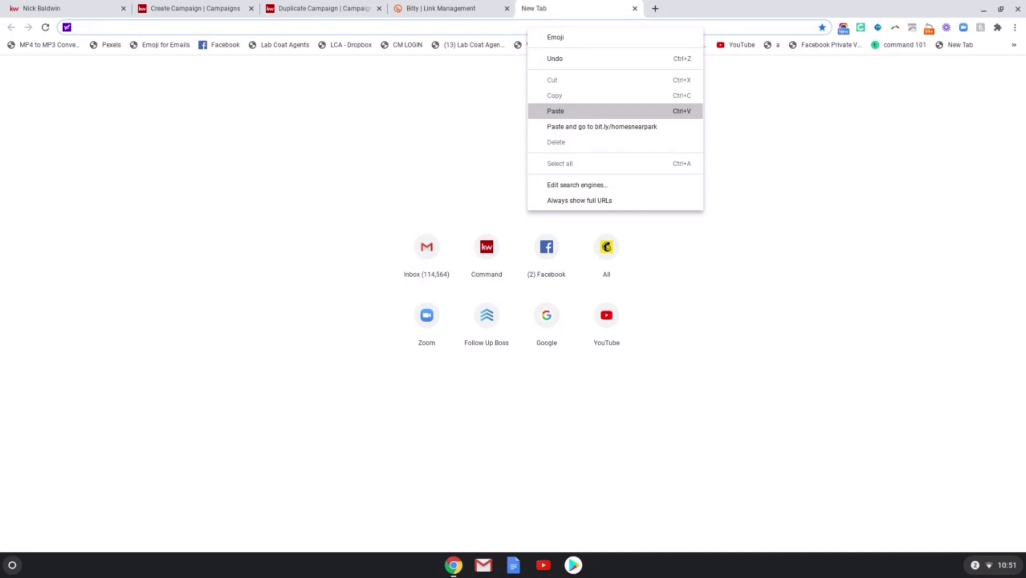
{"action": "left_click", "coordinate": [581, 111]}
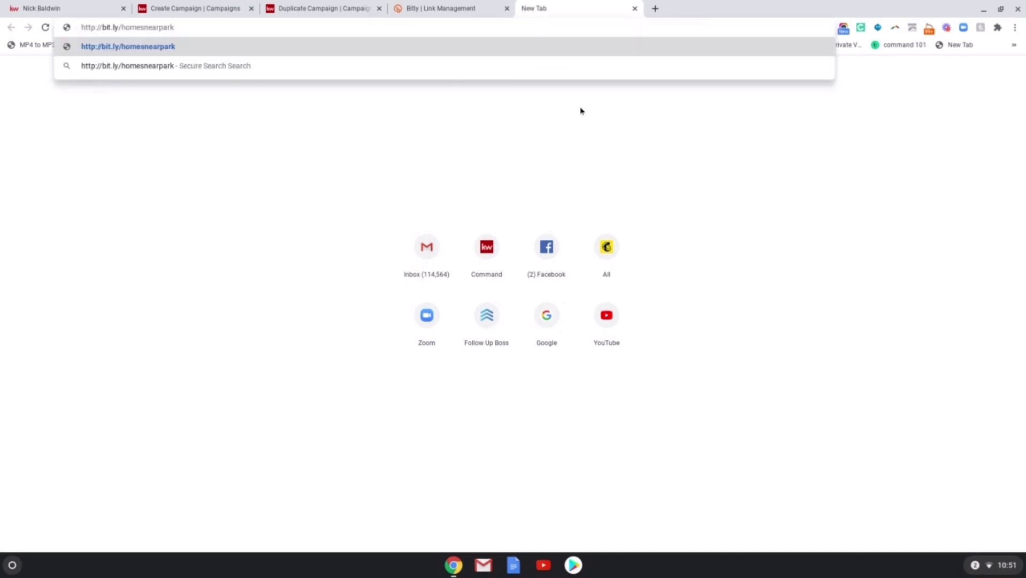
{"action": "left_click", "coordinate": [323, 51]}
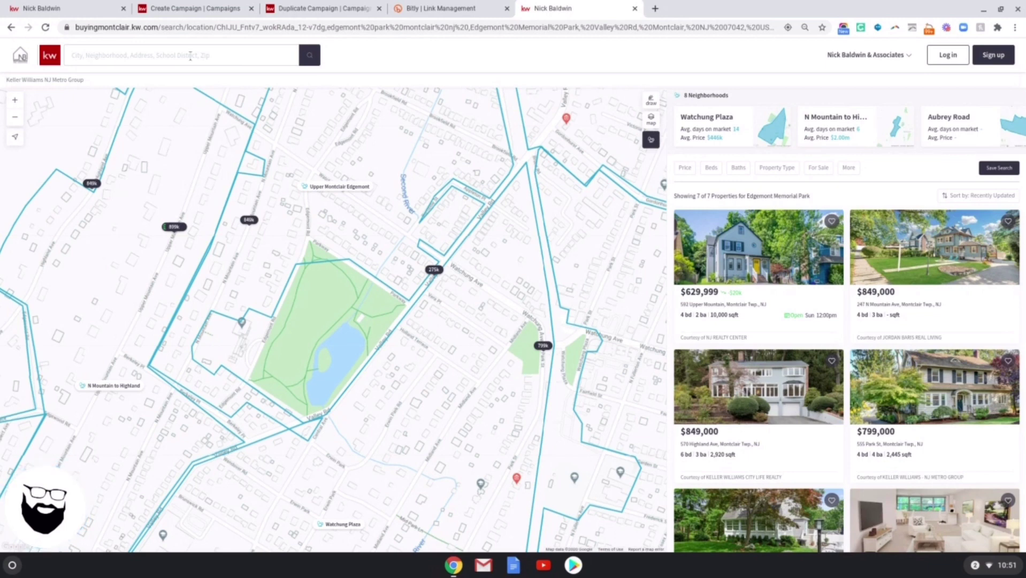
Step: Search for homes in ZIP code 07003 from the current results page
{"action": "type", "text": "07003"}
{"action": "key", "text": "Return"}
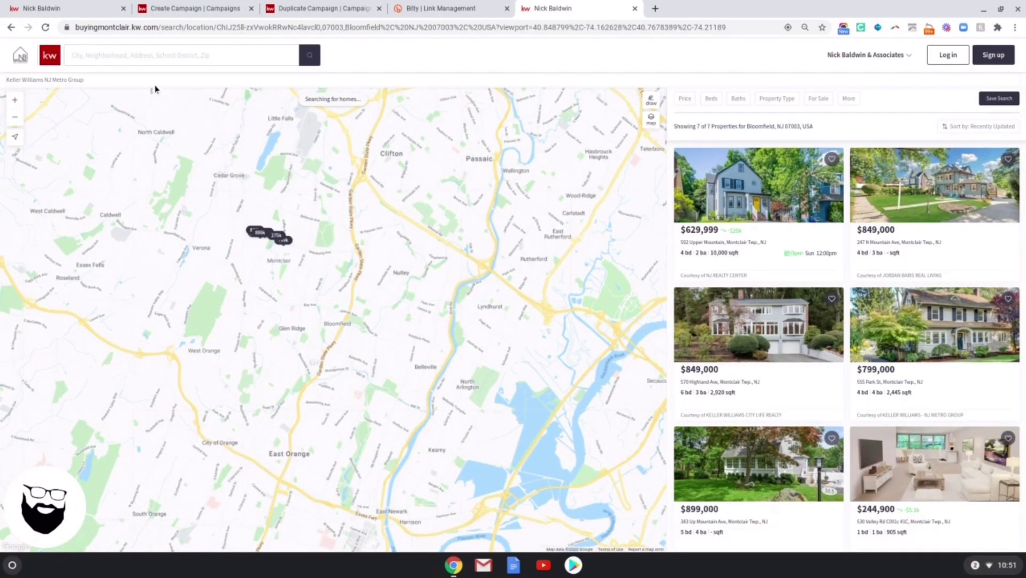
Step: Return to the real-estate site's home page and search for homes in ZIP code 07003 from there
{"action": "key", "text": "alt+Left"}
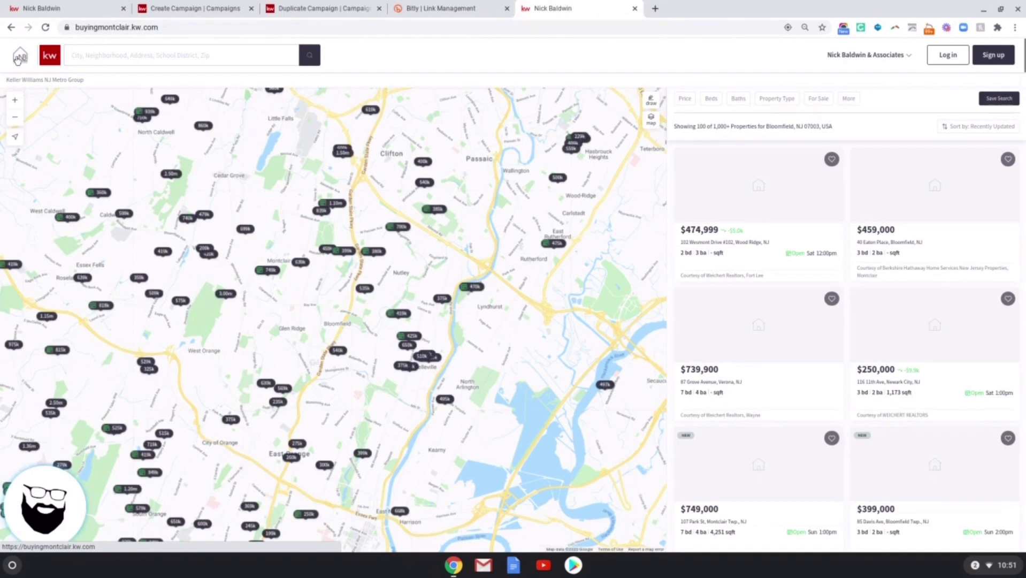
{"action": "left_click", "coordinate": [468, 347]}
{"action": "type", "text": "07003"}
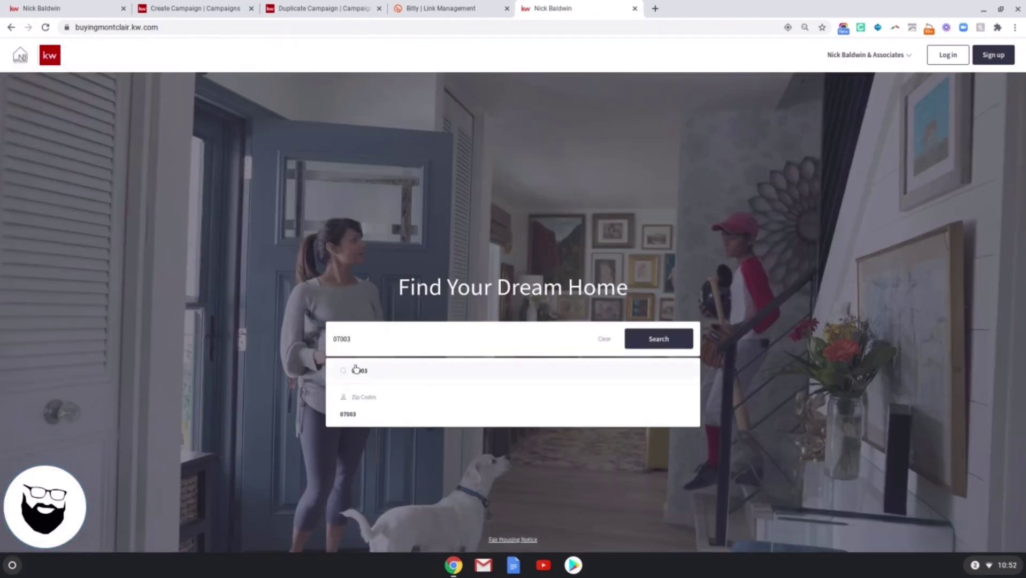
{"action": "left_click", "coordinate": [357, 374]}
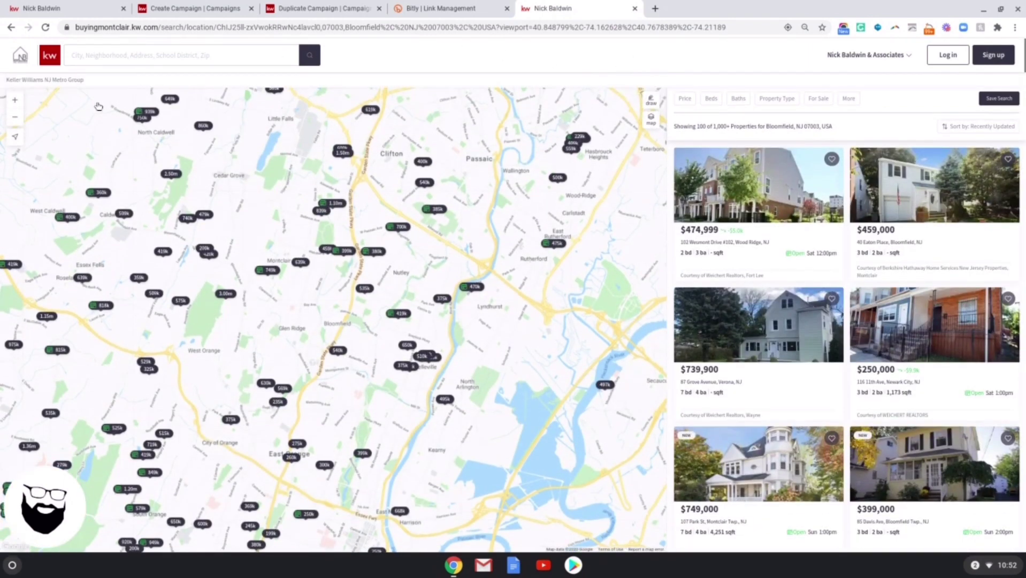
Step: Zoom the map in on central Bloomfield and copy the address of the narrowed home-search page
{"action": "left_click", "coordinate": [13, 103]}
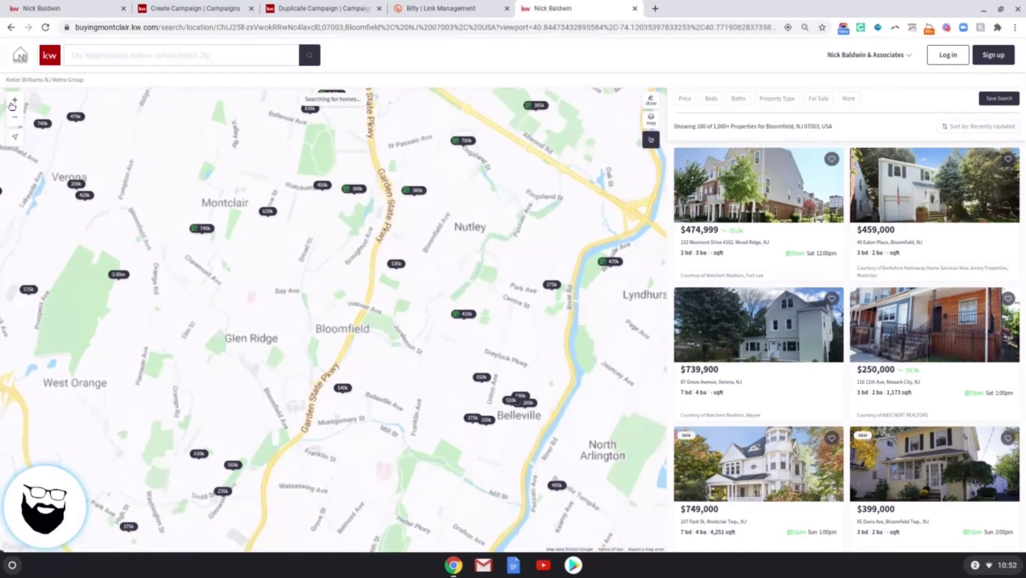
{"action": "left_click", "coordinate": [13, 102]}
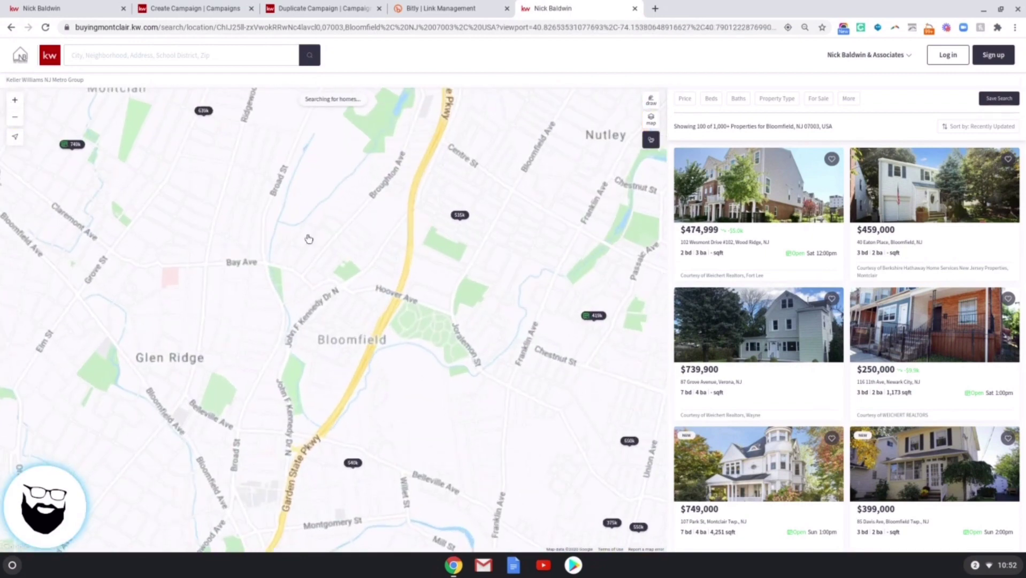
{"action": "left_click", "coordinate": [13, 103]}
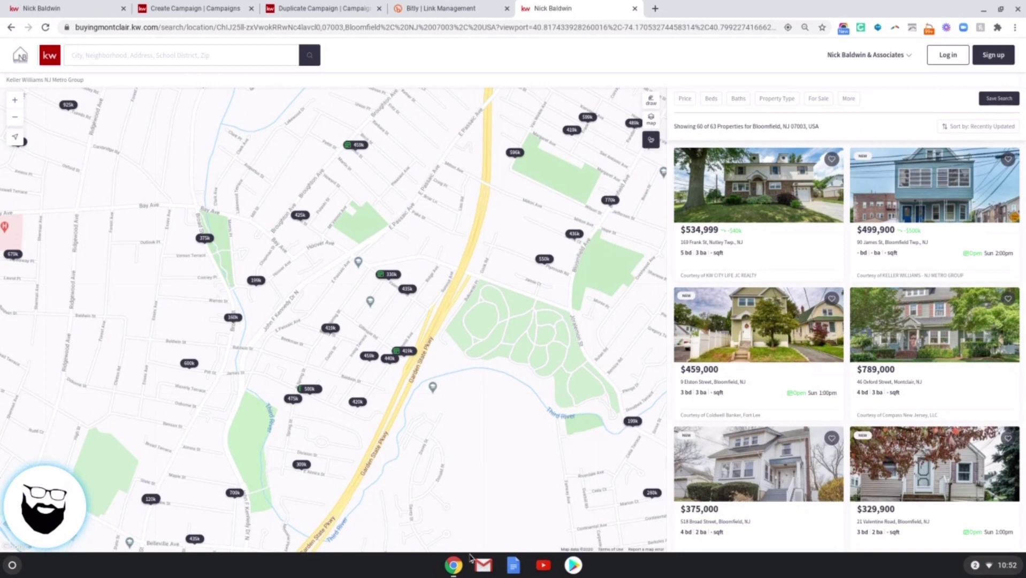
{"action": "left_click", "coordinate": [375, 28]}
{"action": "right_click", "coordinate": [375, 28]}
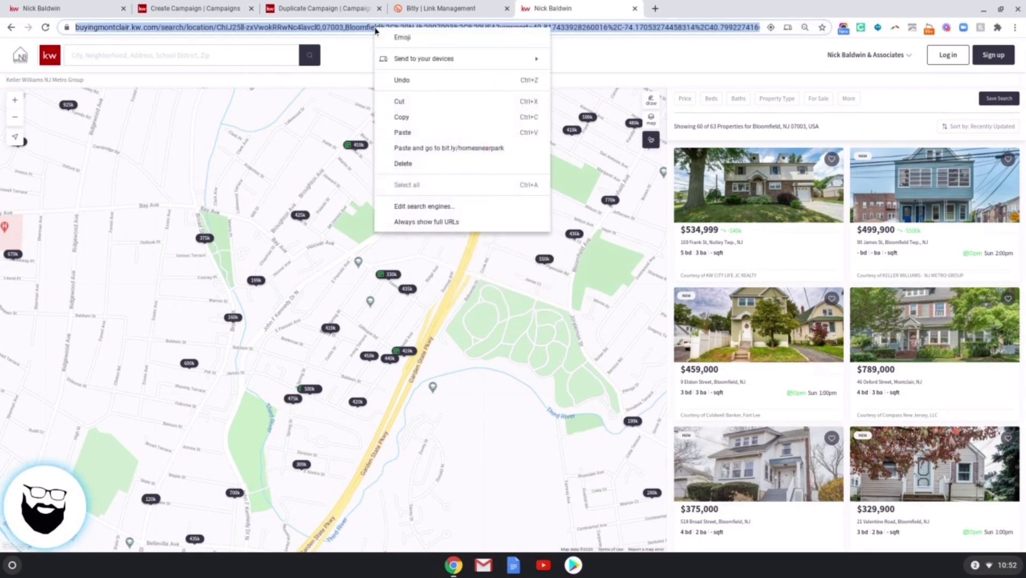
{"action": "left_click", "coordinate": [400, 116]}
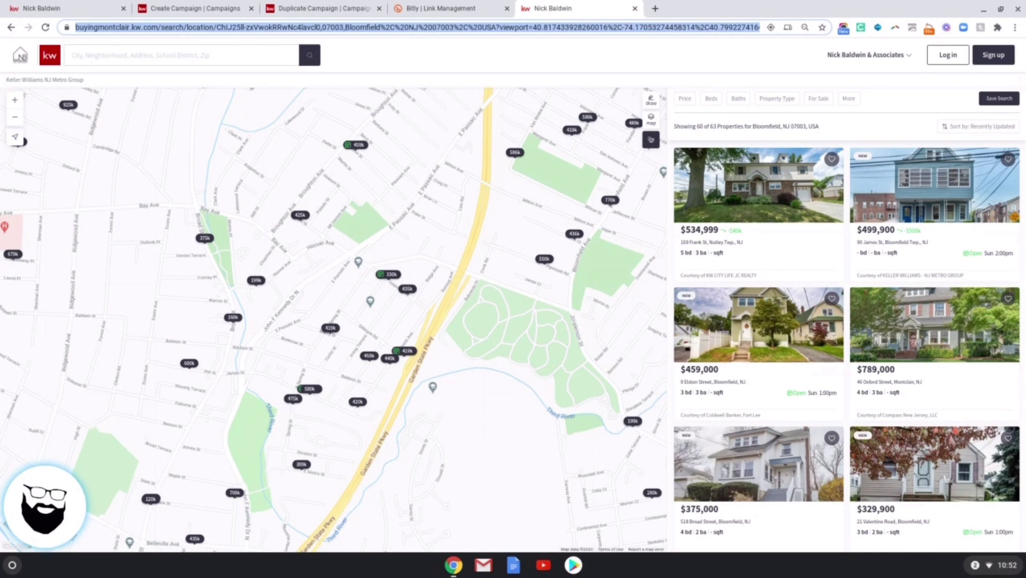
Step: Look over the price, bedroom and bathroom filters available for the Bloomfield search without changing them
{"action": "left_click", "coordinate": [685, 100]}
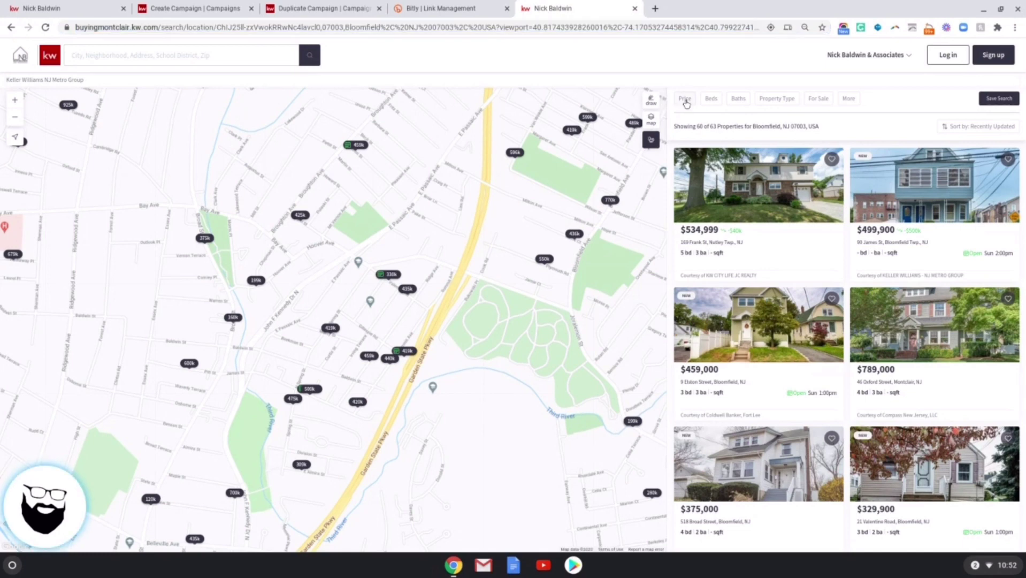
{"action": "left_click", "coordinate": [712, 101]}
{"action": "left_click", "coordinate": [740, 101]}
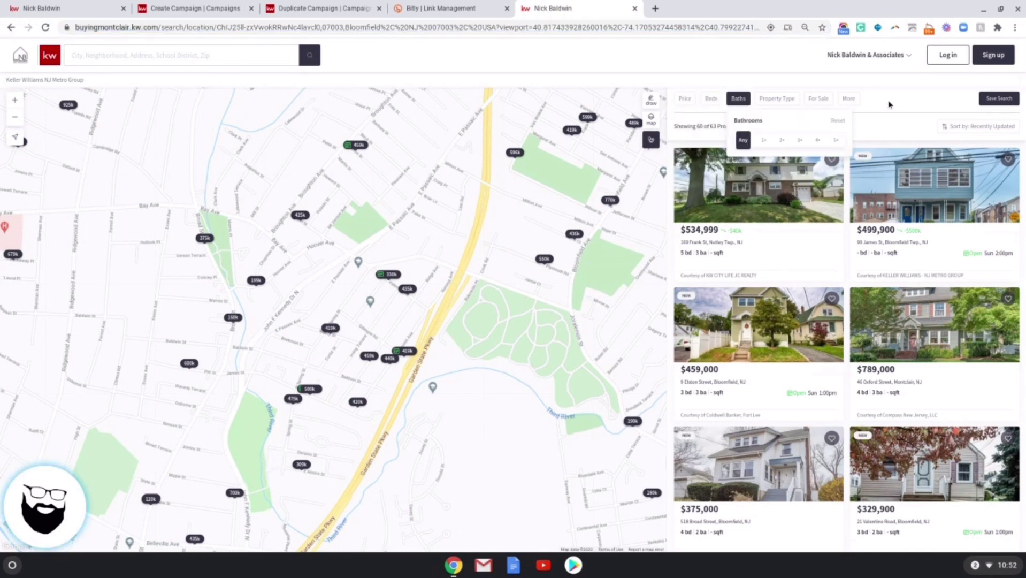
{"action": "left_click", "coordinate": [889, 105]}
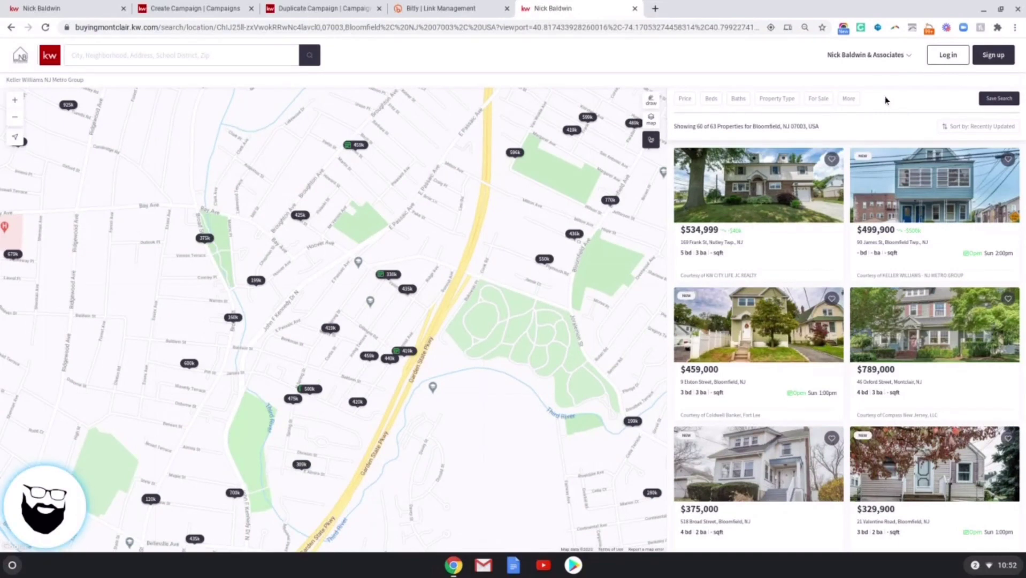
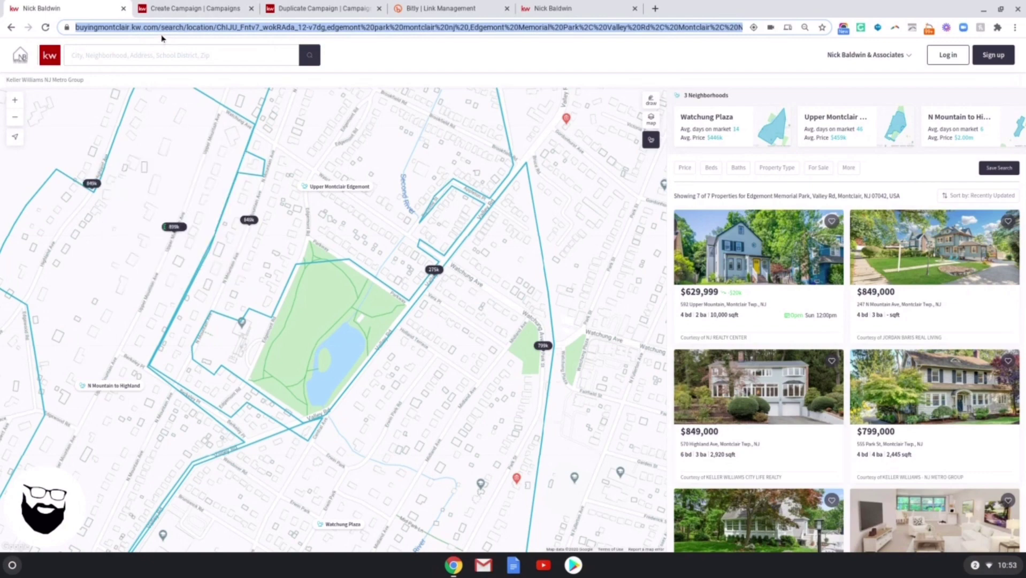
Step: Switch to the campaign being created and preview the Edgemont Park ad in Facebook's web feed and mobile layouts
{"action": "left_click", "coordinate": [224, 10]}
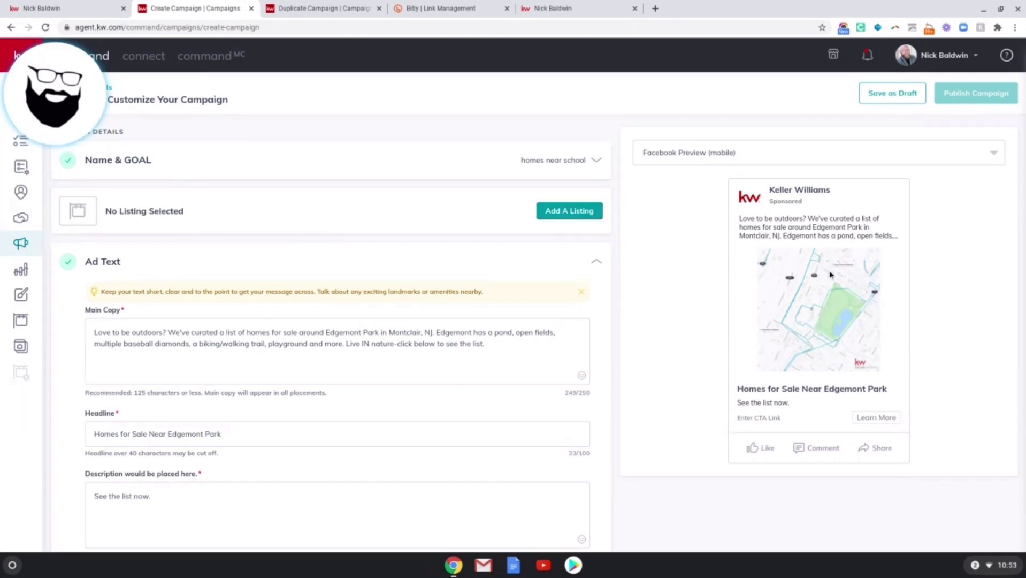
{"action": "left_click", "coordinate": [748, 156]}
{"action": "left_click", "coordinate": [723, 177]}
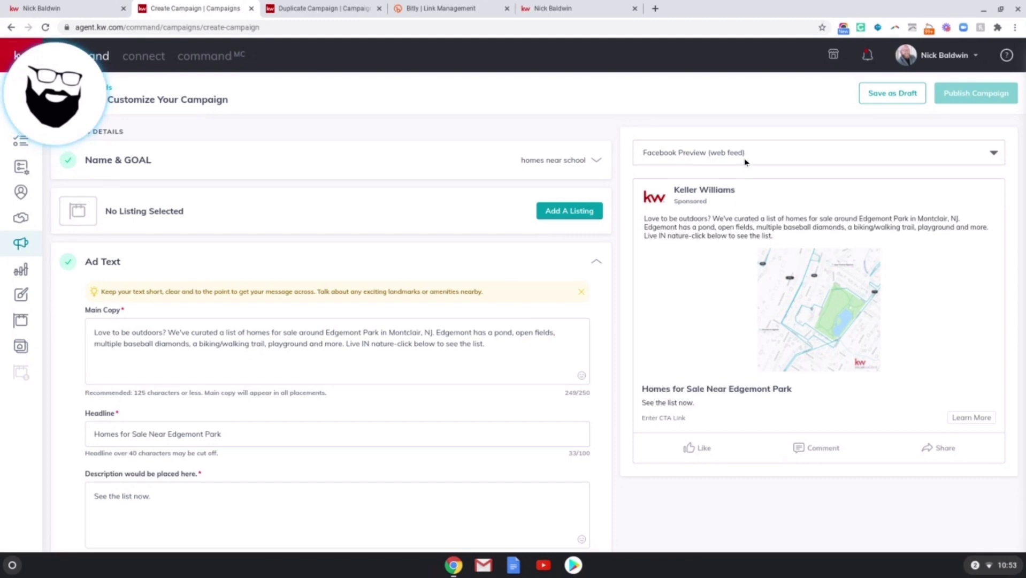
{"action": "left_click", "coordinate": [762, 156]}
{"action": "left_click", "coordinate": [715, 205]}
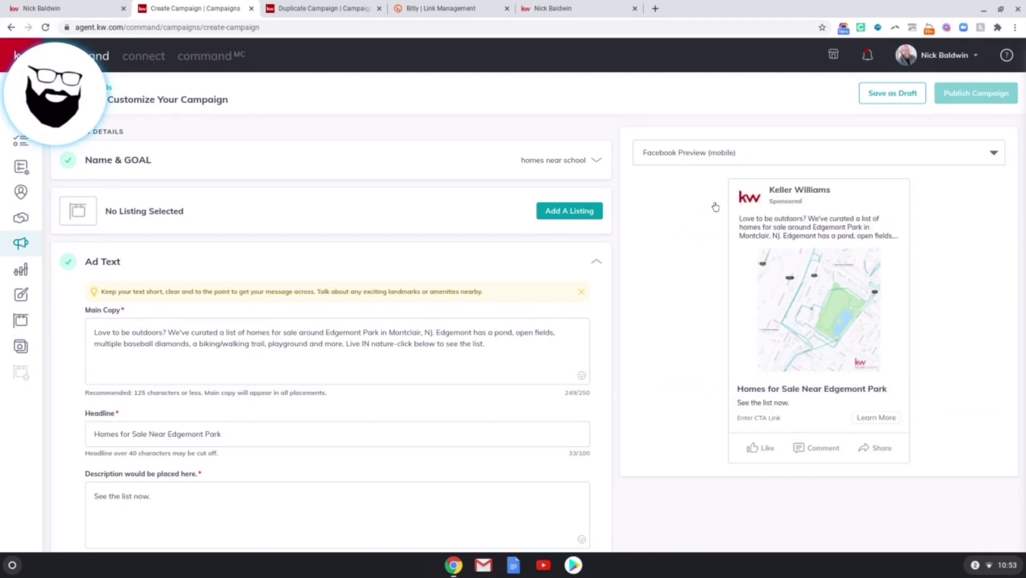
Step: Review the campaign's ad text and ad media, check the image upload options, and close the media selection without adding anything
{"action": "scroll", "coordinate": [299, 418], "scroll_direction": "down", "scroll_amount": 1}
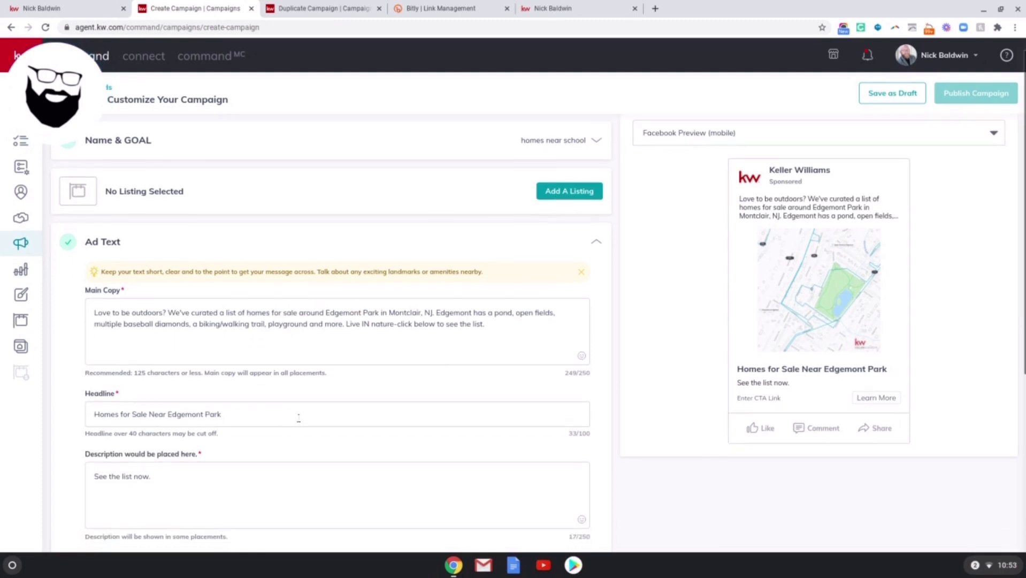
{"action": "scroll", "coordinate": [405, 400], "scroll_direction": "down", "scroll_amount": 5}
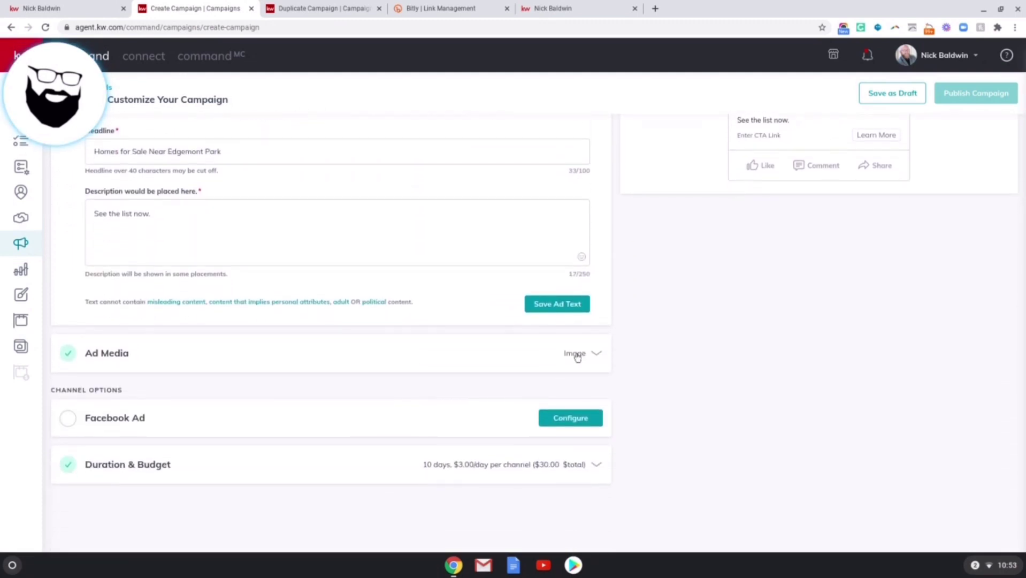
{"action": "left_click", "coordinate": [577, 358]}
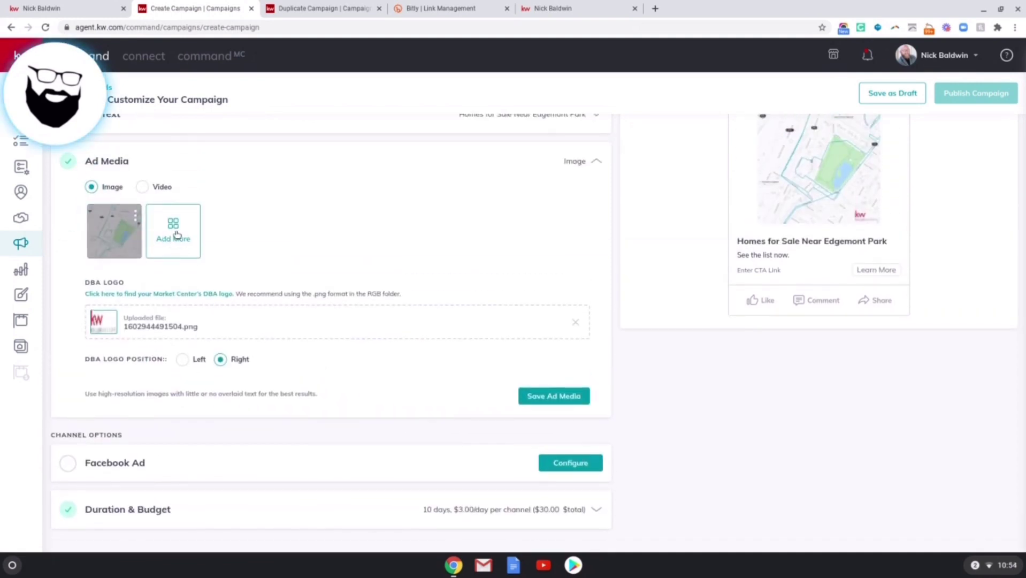
{"action": "left_click", "coordinate": [176, 235]}
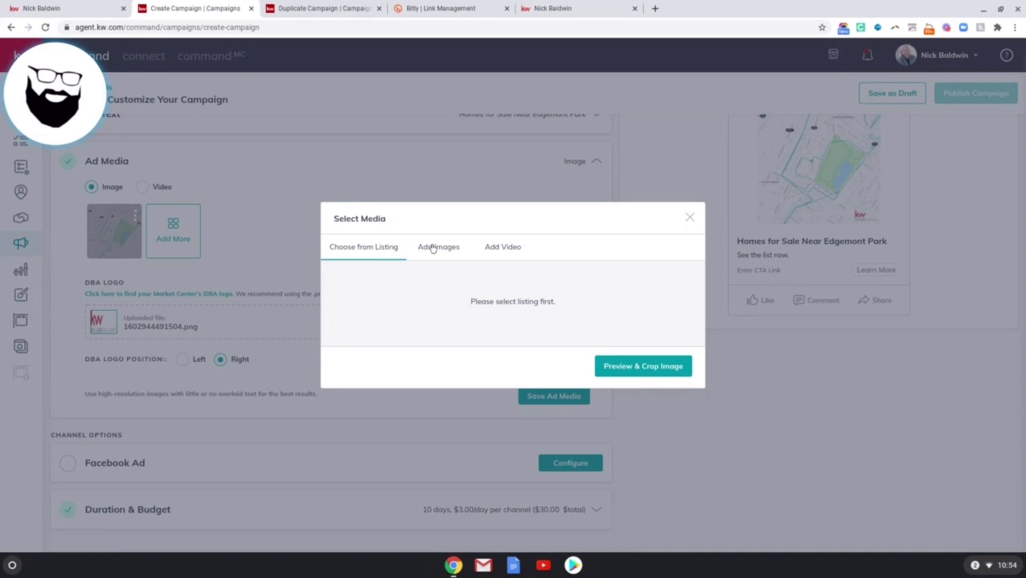
{"action": "left_click", "coordinate": [433, 247]}
{"action": "left_click", "coordinate": [441, 241]}
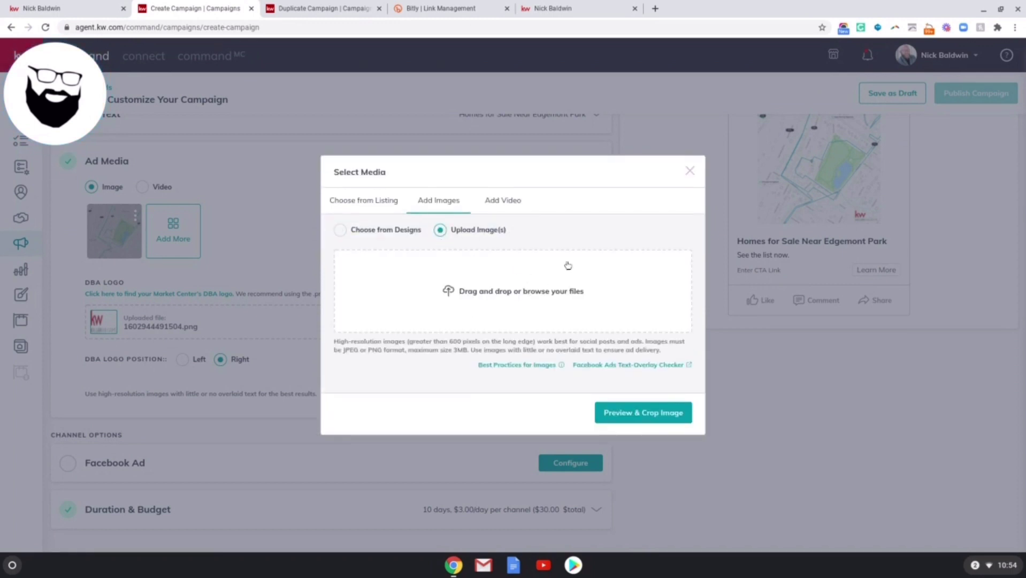
{"action": "left_click", "coordinate": [690, 171]}
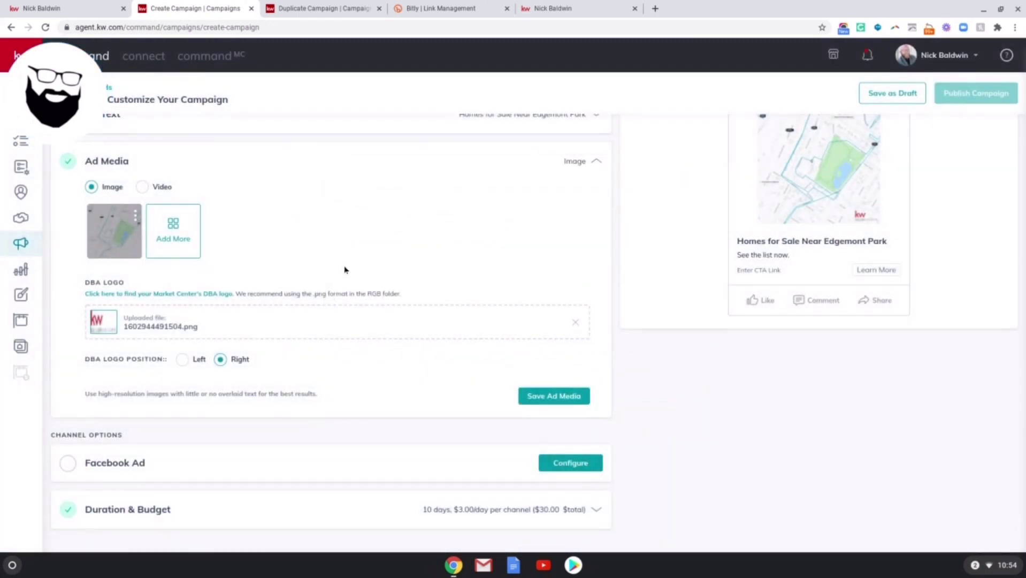
{"action": "scroll", "coordinate": [690, 321], "scroll_direction": "up", "scroll_amount": 3}
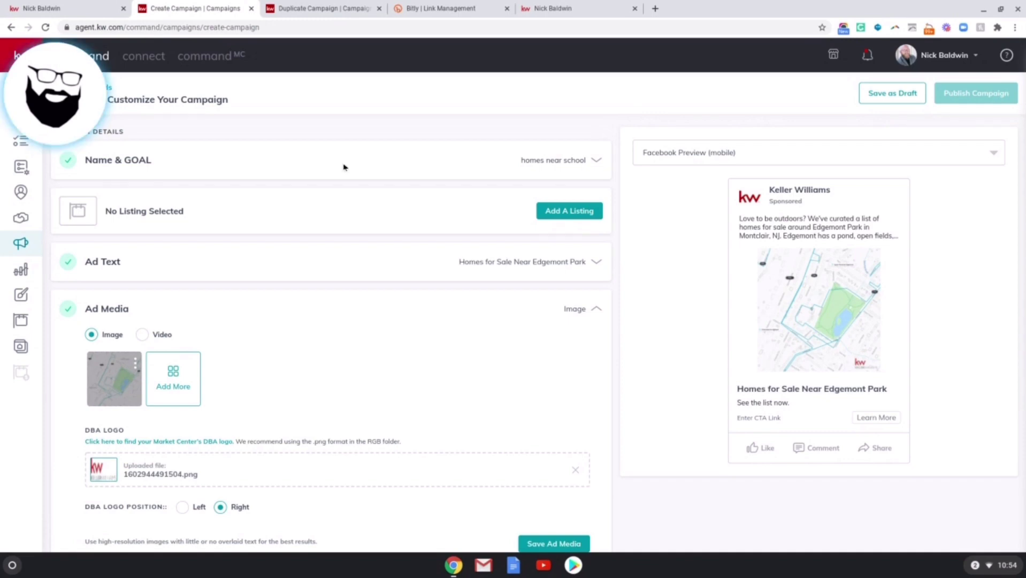
Step: Switch to the duplicated train station campaign and preview its ad in the Facebook mobile layout
{"action": "left_click", "coordinate": [341, 9]}
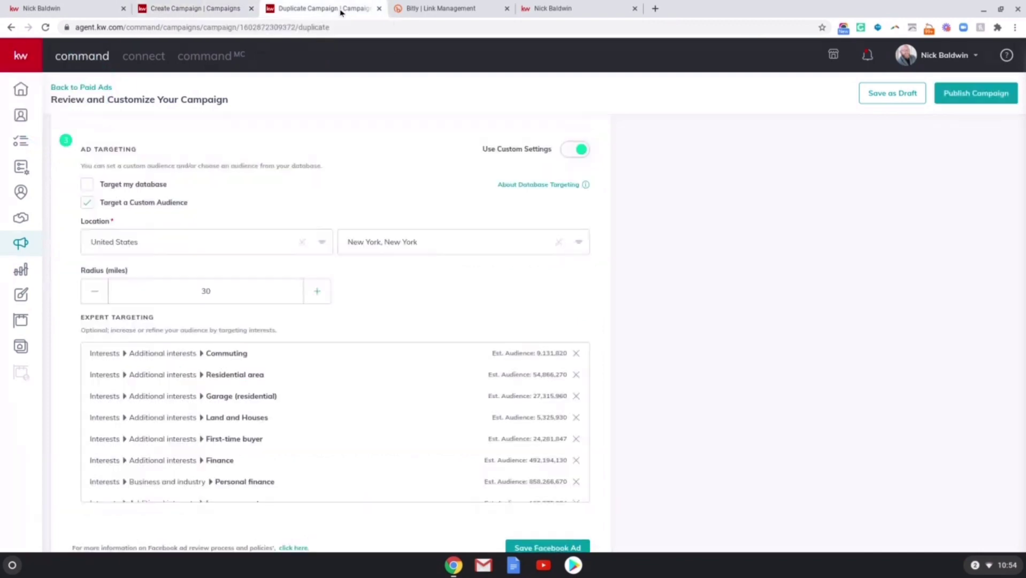
{"action": "scroll", "coordinate": [689, 314], "scroll_direction": "up", "scroll_amount": 10}
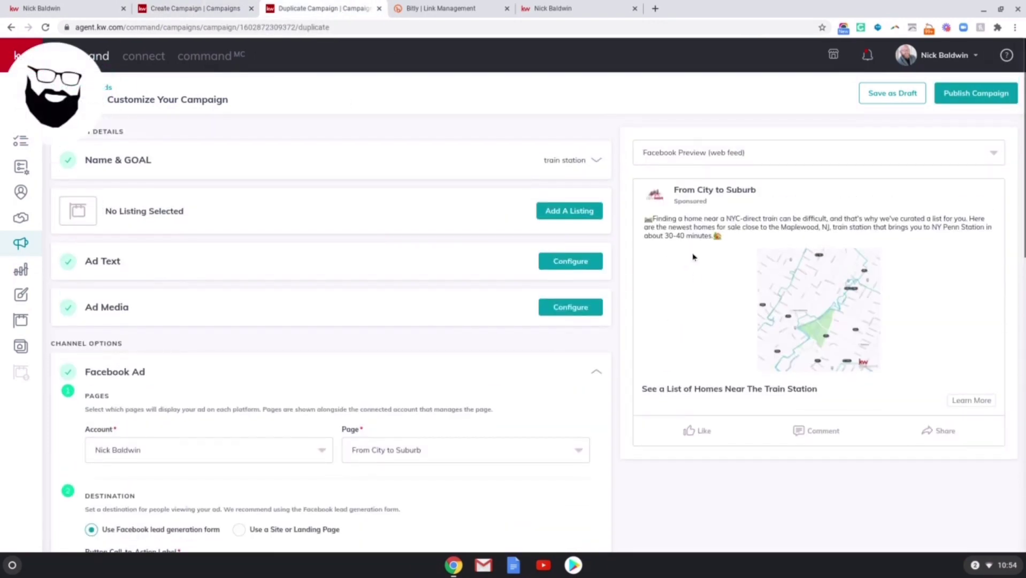
{"action": "left_click", "coordinate": [729, 152]}
{"action": "left_click", "coordinate": [710, 205]}
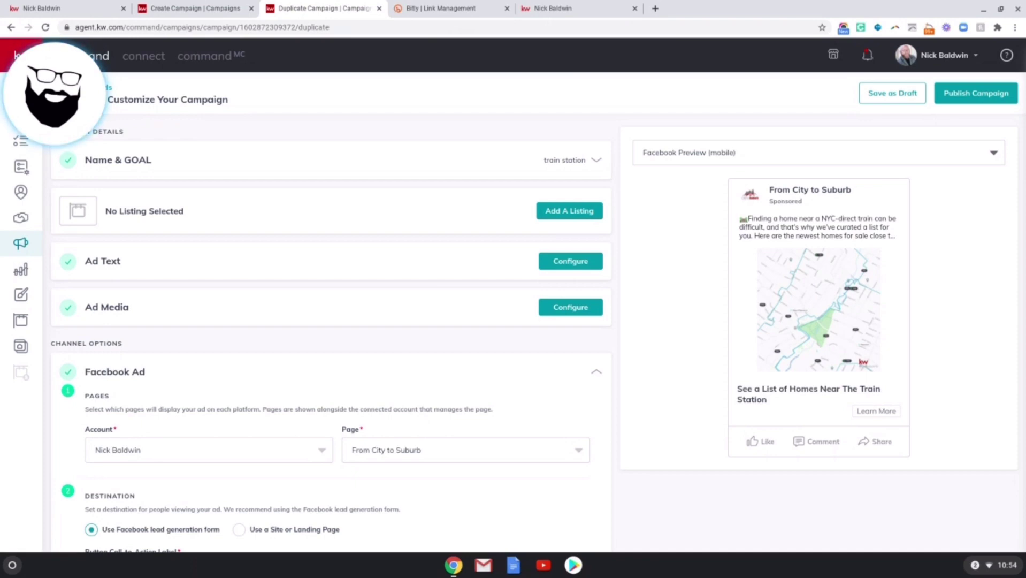
Step: Examine the train station campaign's destination settings, target location, radius and expert targeting interests
{"action": "scroll", "coordinate": [613, 350], "scroll_direction": "down", "scroll_amount": 5}
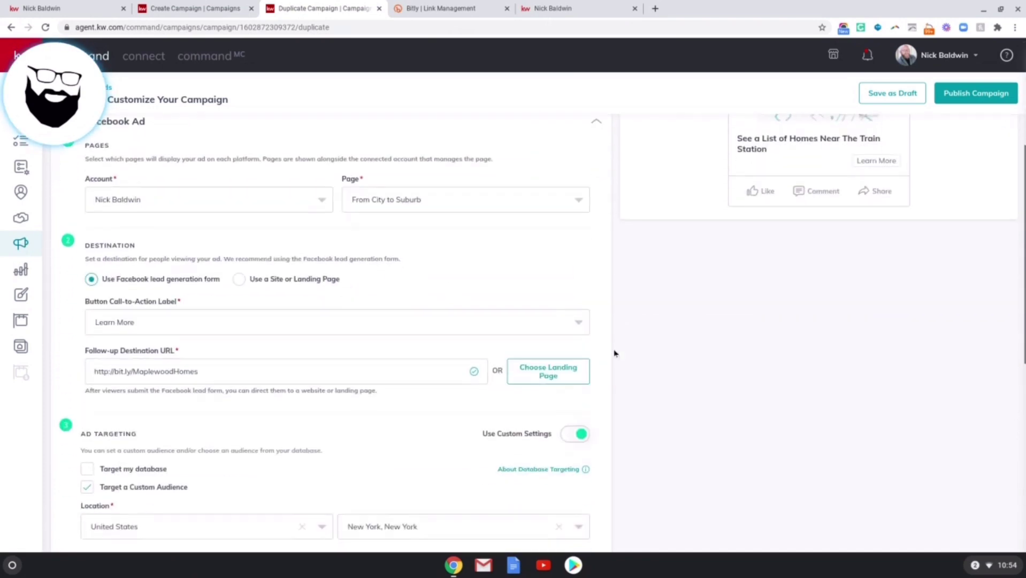
{"action": "scroll", "coordinate": [614, 353], "scroll_direction": "down", "scroll_amount": 6}
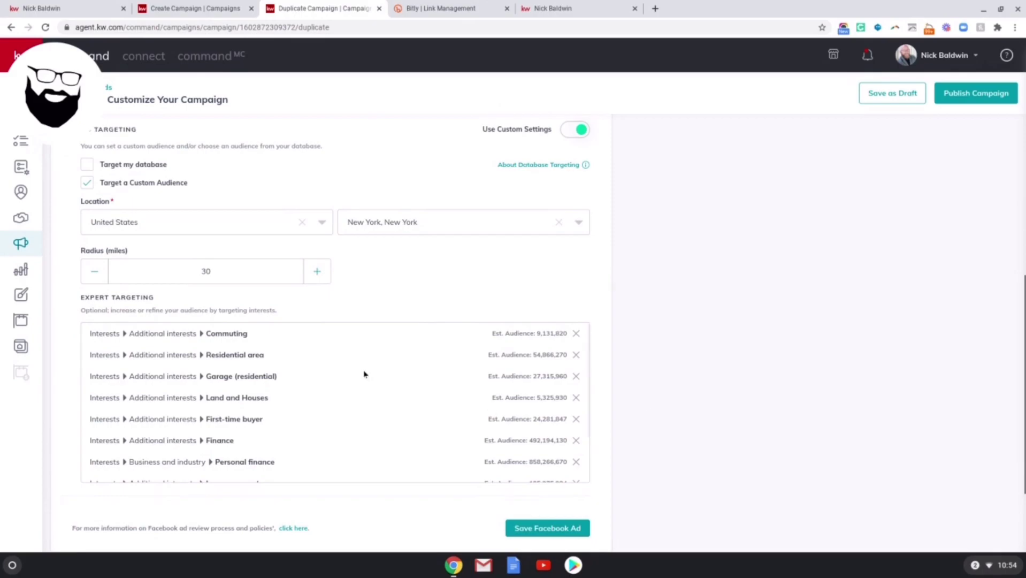
{"action": "scroll", "coordinate": [824, 382], "scroll_direction": "up", "scroll_amount": 1}
{"action": "scroll", "coordinate": [642, 375], "scroll_direction": "down", "scroll_amount": 1}
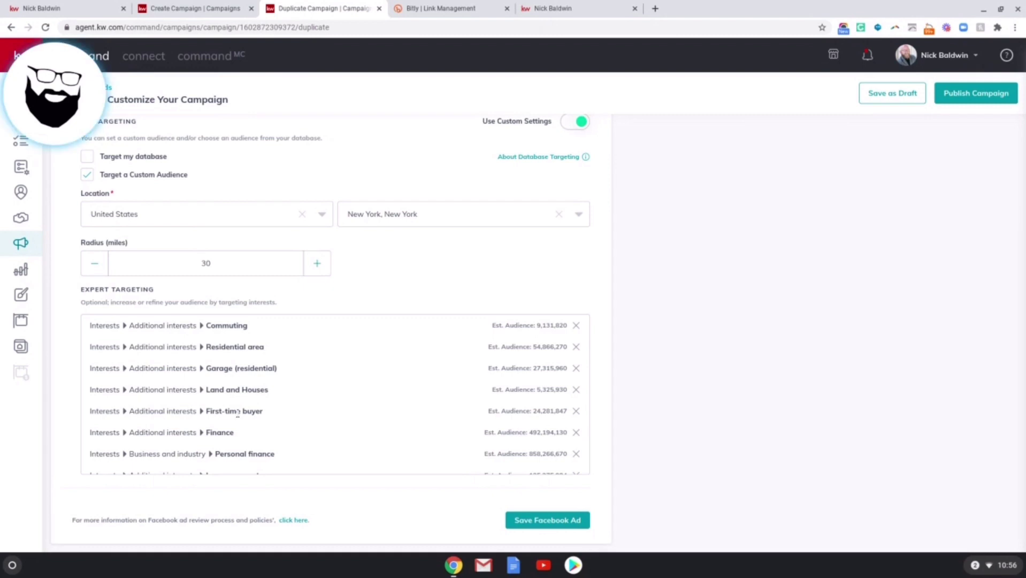
{"action": "scroll", "coordinate": [238, 412], "scroll_direction": "down", "scroll_amount": 3}
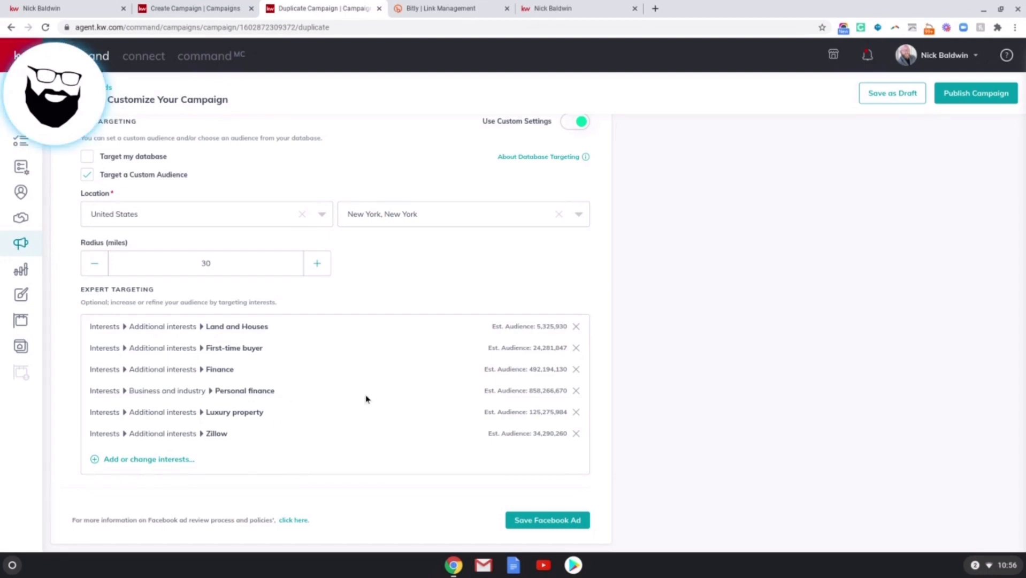
{"action": "scroll", "coordinate": [696, 433], "scroll_direction": "up", "scroll_amount": 5}
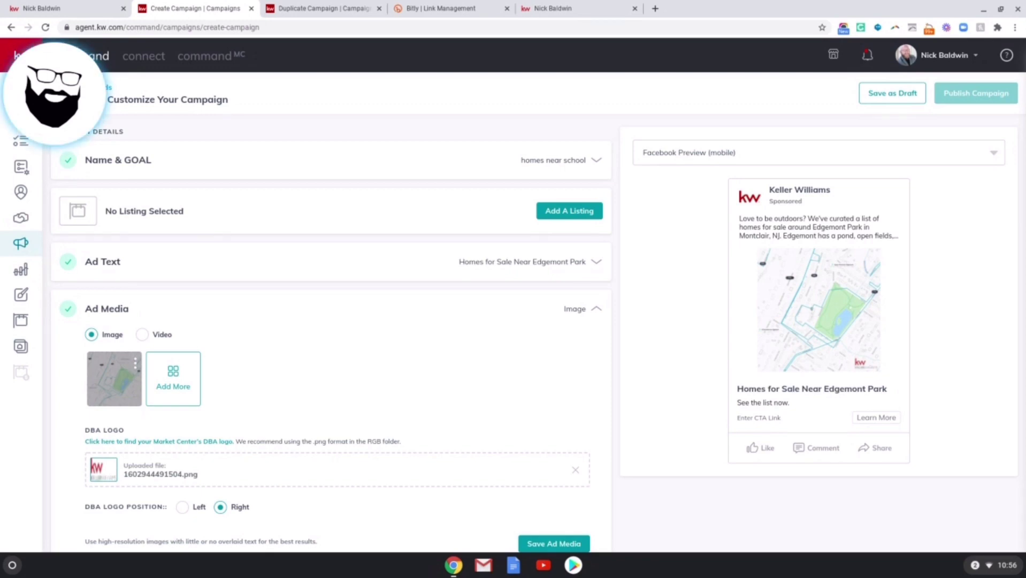
Step: Return to the Edgemont Park home search and filter it to listings with a price reduced within the last 7 days
{"action": "left_click", "coordinate": [130, 8]}
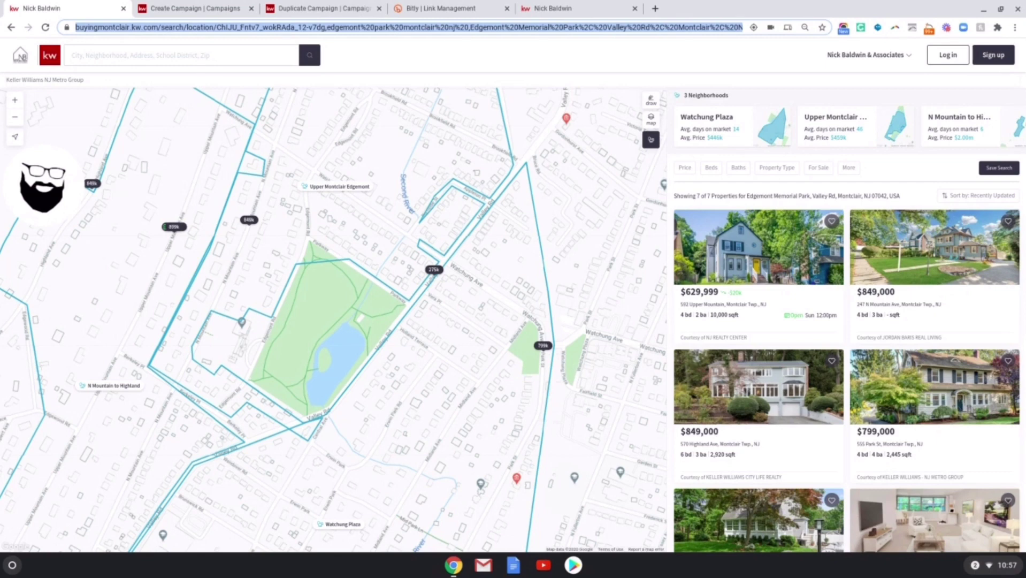
{"action": "left_click", "coordinate": [849, 168]}
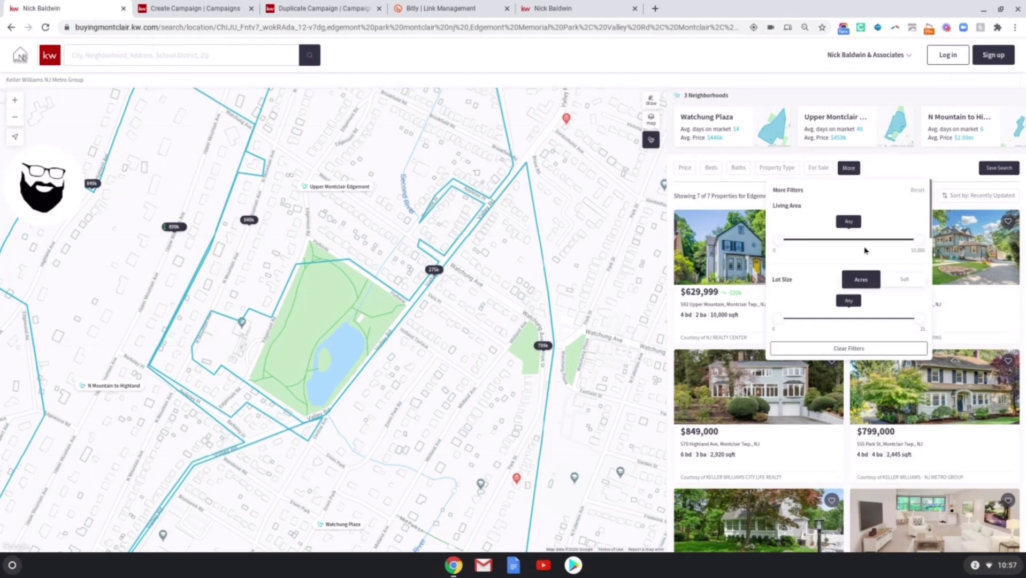
{"action": "scroll", "coordinate": [874, 270], "scroll_direction": "down", "scroll_amount": 1}
{"action": "scroll", "coordinate": [873, 271], "scroll_direction": "down", "scroll_amount": 5}
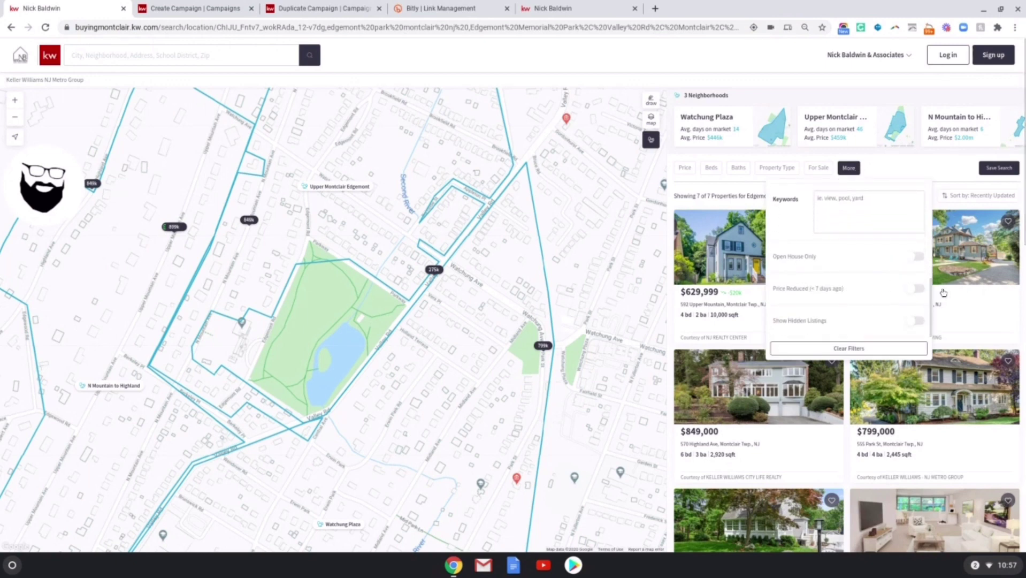
{"action": "left_click", "coordinate": [915, 291]}
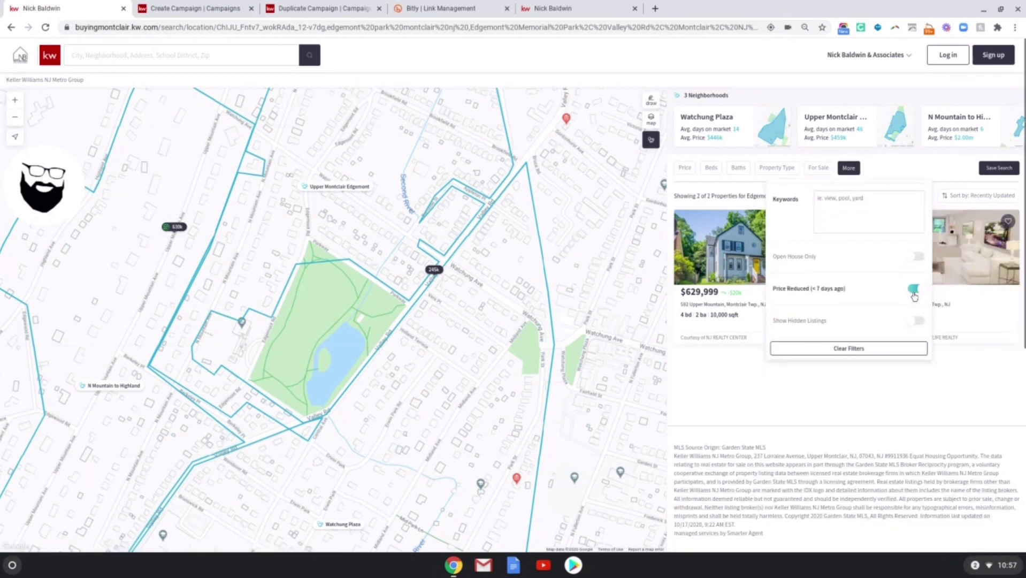
{"action": "left_click", "coordinate": [908, 166]}
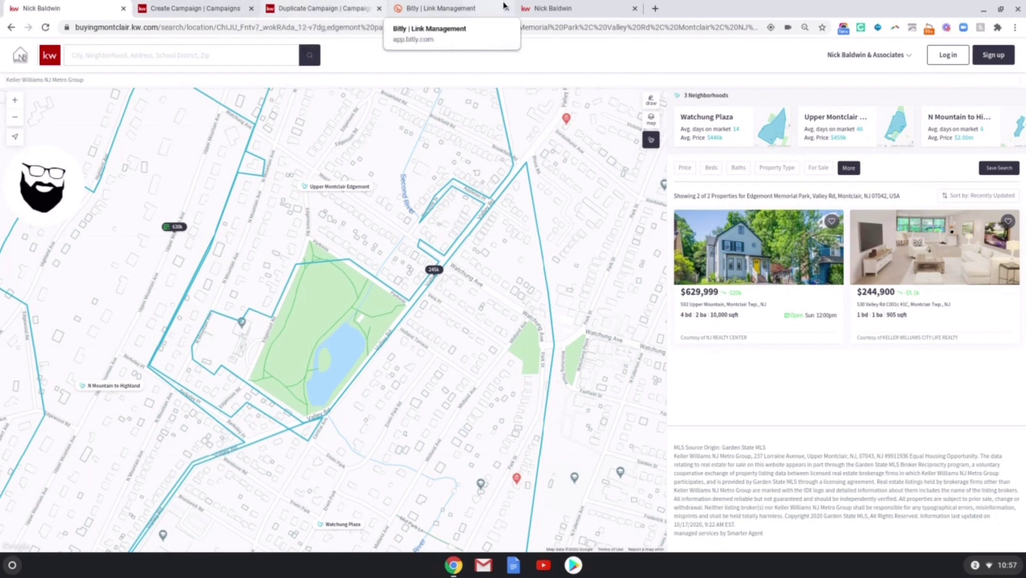
Step: Switch to the Bloomfield 07003 home search and limit it to homes with a price reduced within the last 7 days
{"action": "left_click", "coordinate": [584, 8]}
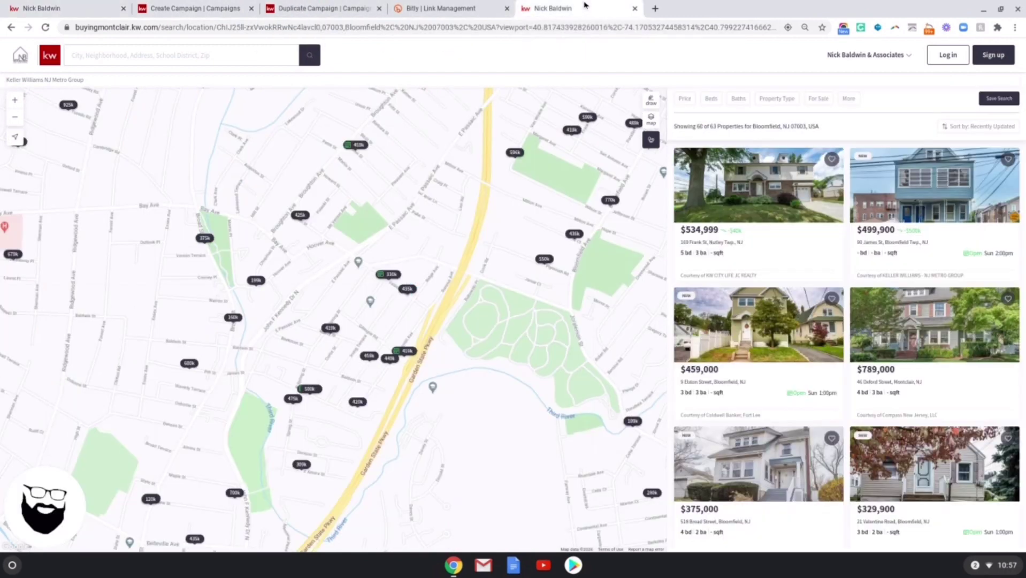
{"action": "left_click", "coordinate": [849, 99]}
{"action": "scroll", "coordinate": [881, 225], "scroll_direction": "down", "scroll_amount": 5}
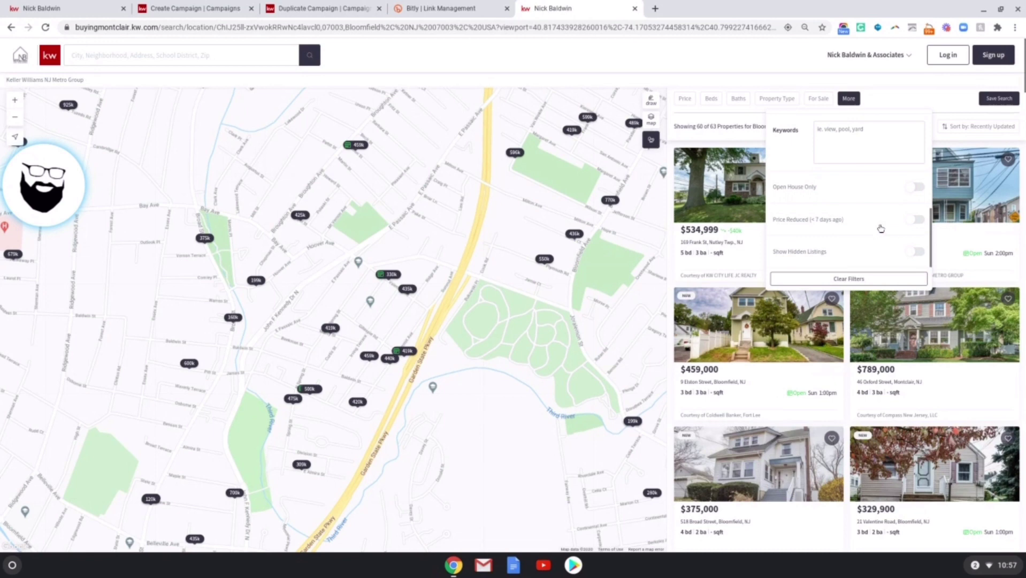
{"action": "left_click", "coordinate": [911, 221]}
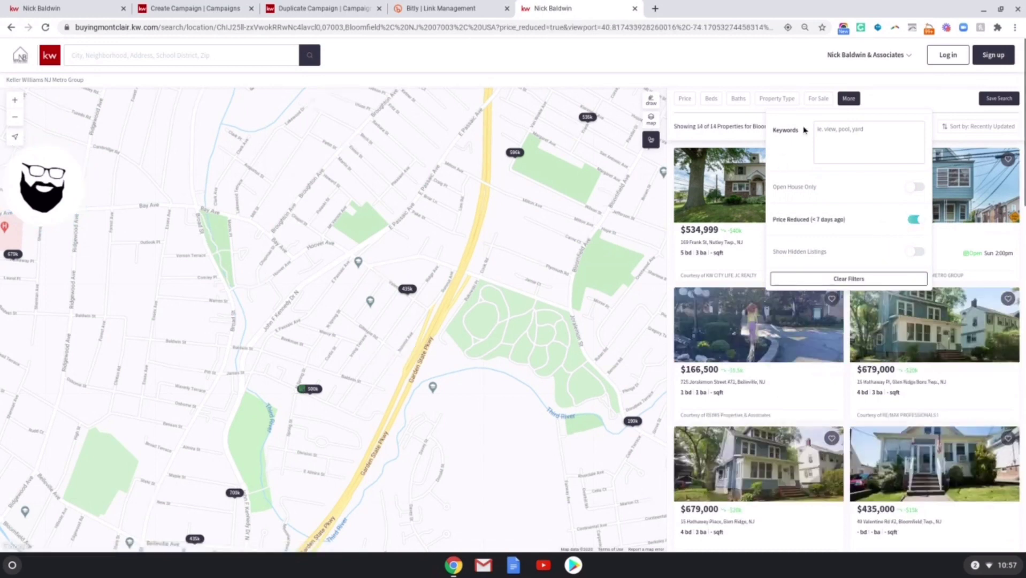
{"action": "left_click", "coordinate": [932, 98]}
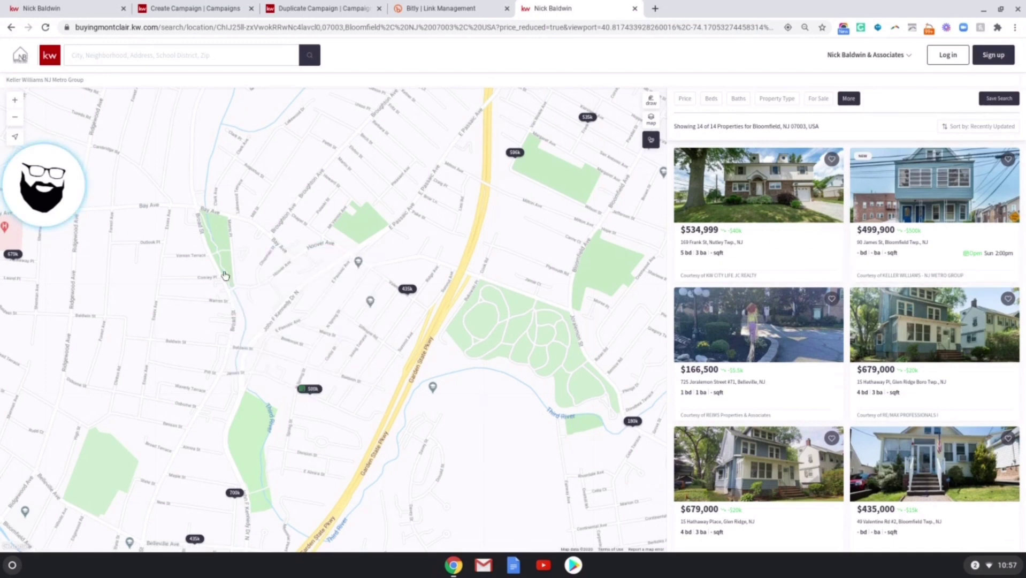
{"action": "mouse_move", "coordinate": [61, 199]}
{"action": "left_click_drag", "start_coordinate": [60, 199], "coordinate": [61, 96]}
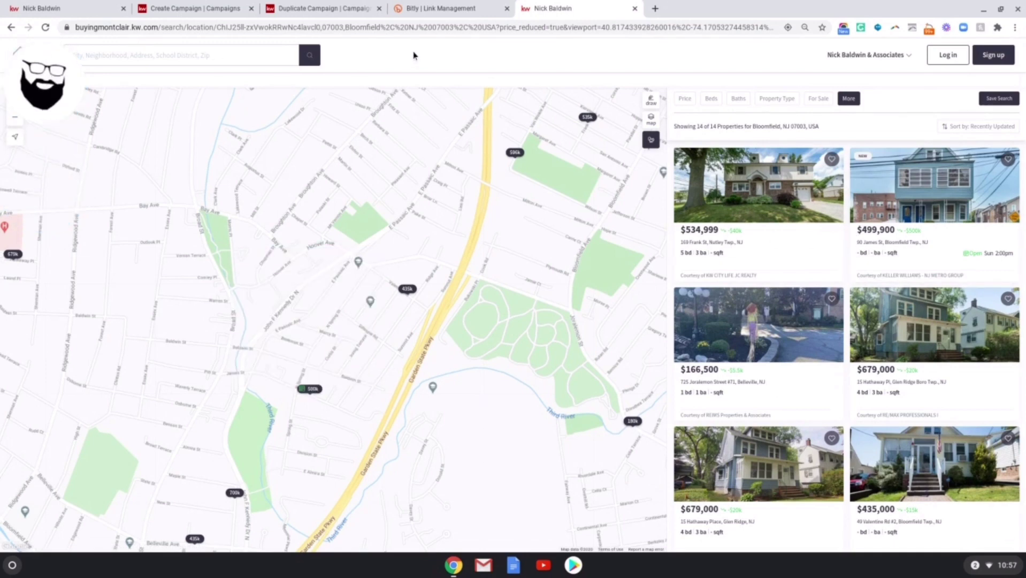